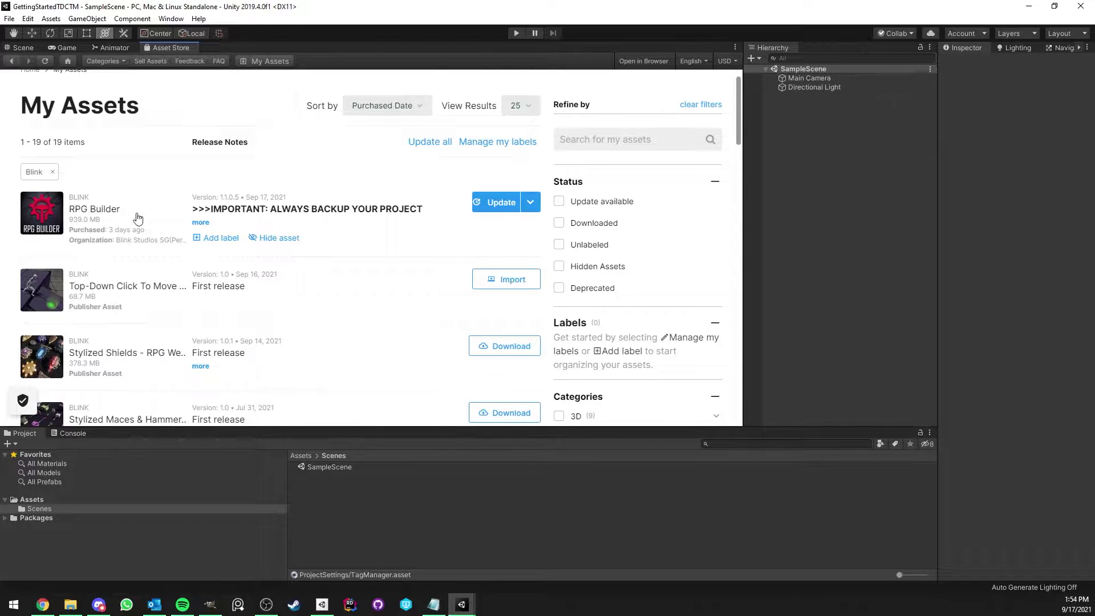
Import the complete Top-Down Click To Move Character Controller package from My Assets and return to the Game view
{"action": "left_click", "coordinate": [484, 284]}
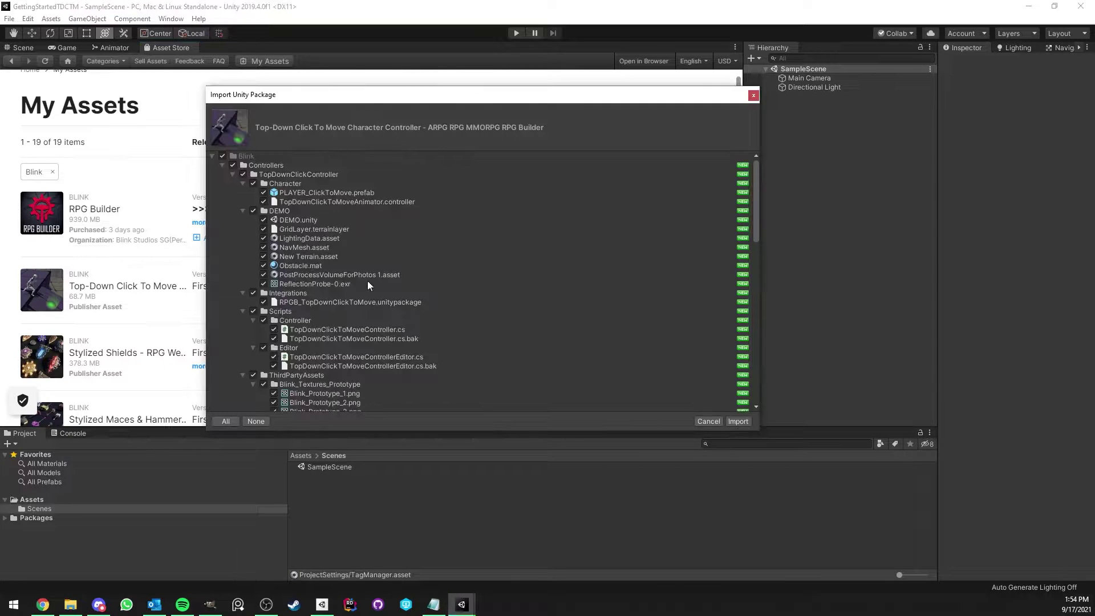
{"action": "left_click", "coordinate": [736, 422]}
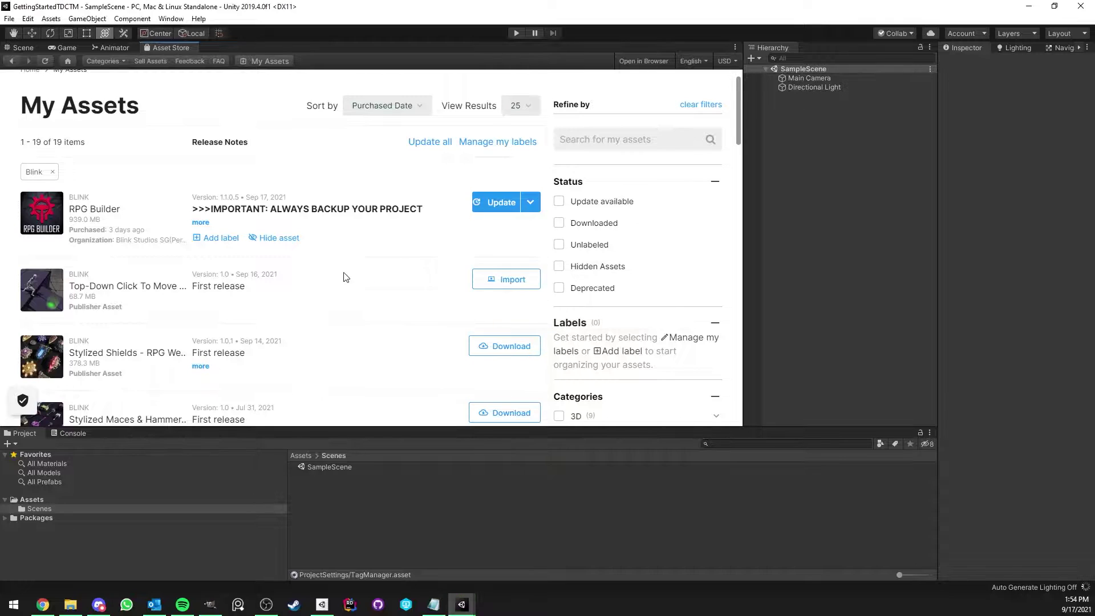
{"action": "left_click", "coordinate": [64, 47]}
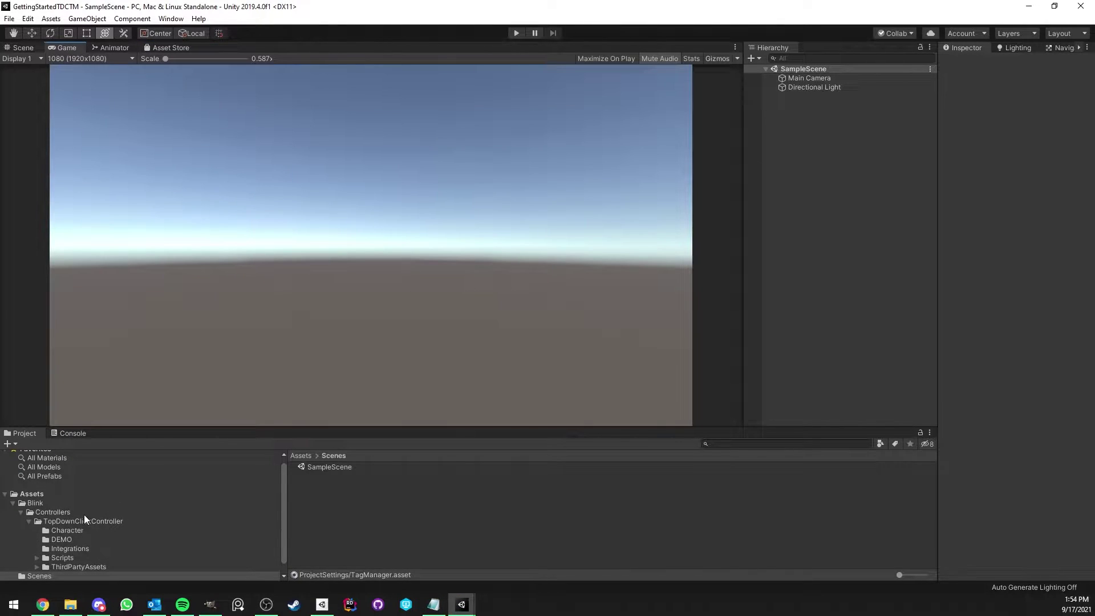
Open the DEMO scene from the TopDownClickController's DEMO folder
{"action": "scroll", "coordinate": [71, 504], "scroll_direction": "down", "scroll_amount": 1}
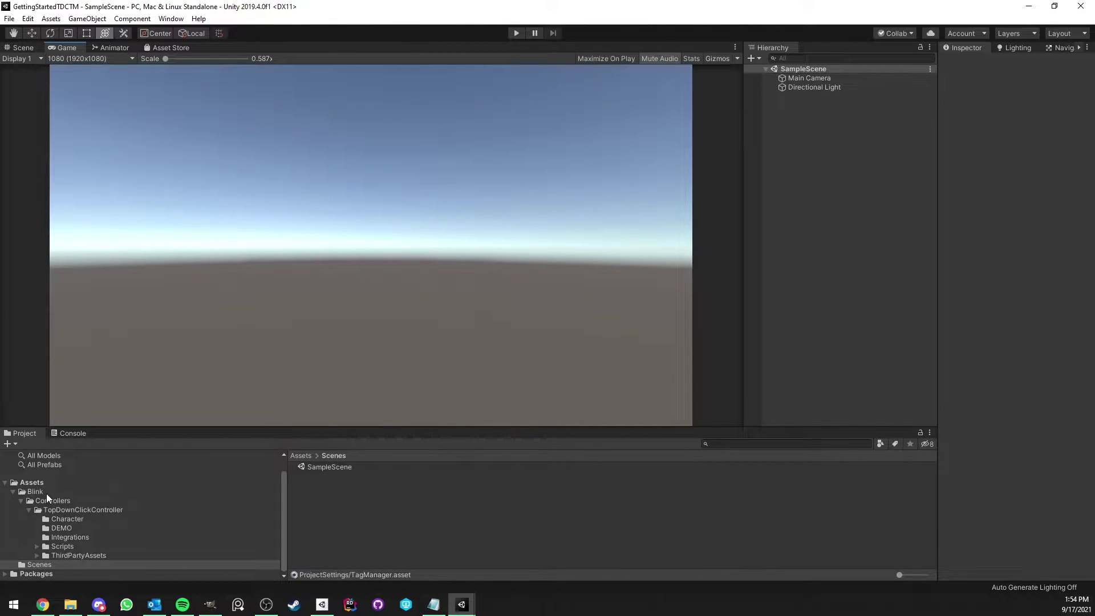
{"action": "left_click", "coordinate": [67, 527]}
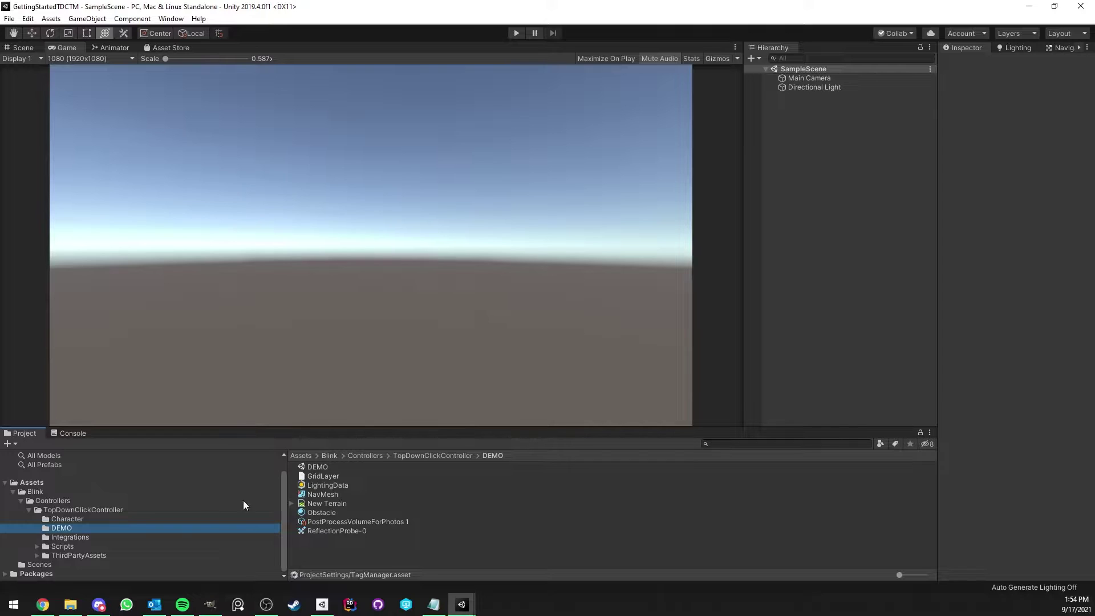
{"action": "double_click", "coordinate": [313, 467]}
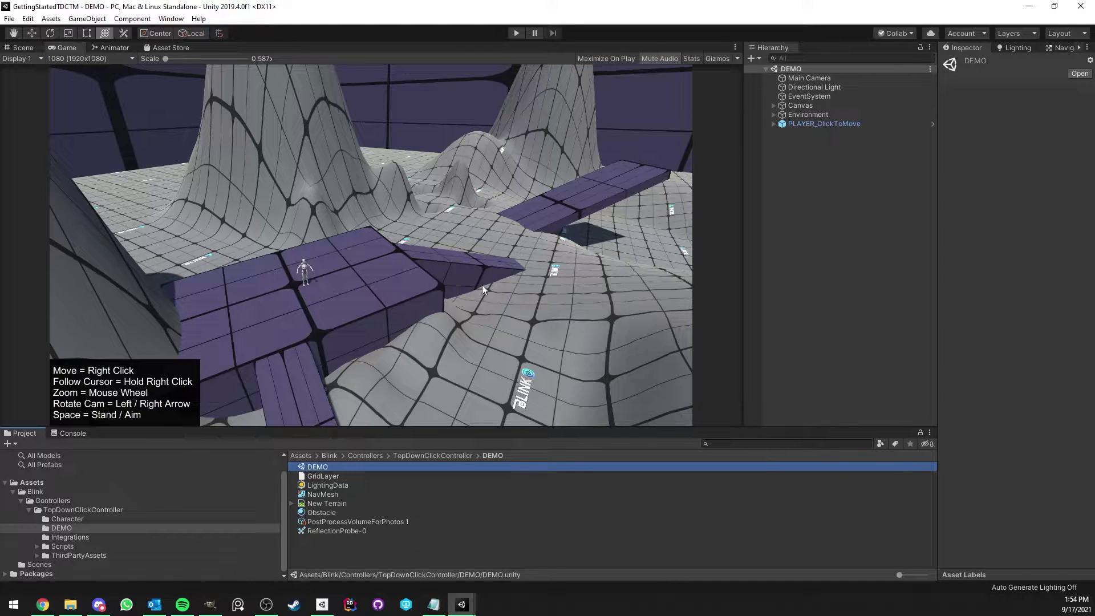
Run the demo scene, test character movement, camera rotation and zoom, and stop playing
{"action": "left_click", "coordinate": [516, 33]}
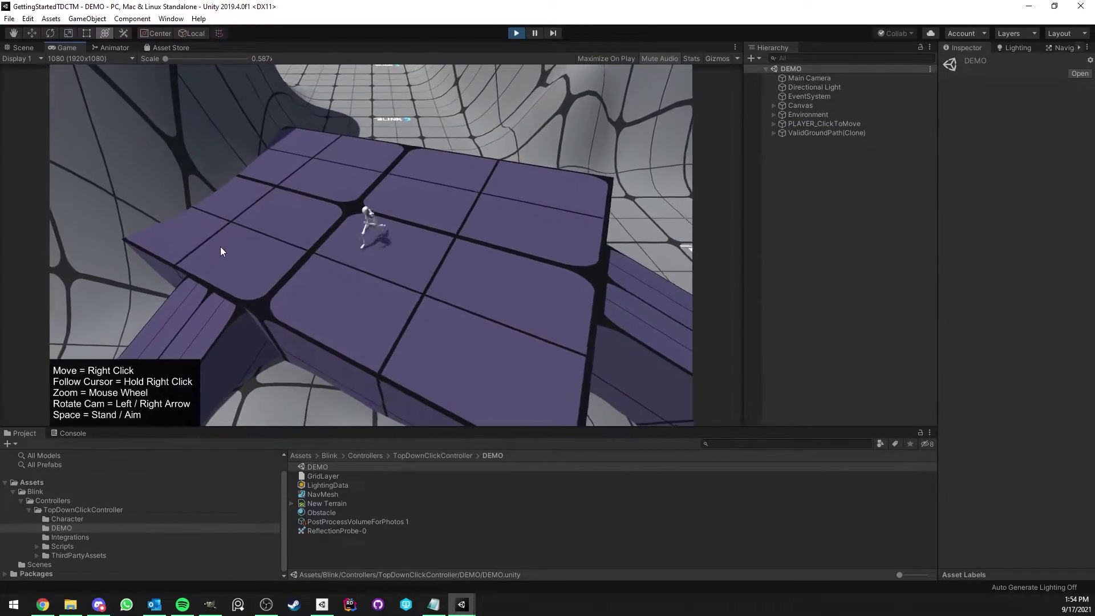
{"action": "mouse_move", "coordinate": [478, 218]}
{"action": "right_mouse_down"}
{"action": "mouse_move", "coordinate": [450, 254]}
{"action": "mouse_move", "coordinate": [252, 240]}
{"action": "mouse_move", "coordinate": [385, 183]}
{"action": "mouse_move", "coordinate": [484, 313]}
{"action": "mouse_move", "coordinate": [300, 292]}
{"action": "mouse_move", "coordinate": [443, 252]}
{"action": "mouse_move", "coordinate": [468, 276]}
{"action": "mouse_move", "coordinate": [437, 276]}
{"action": "mouse_move", "coordinate": [469, 302]}
{"action": "mouse_move", "coordinate": [444, 317]}
{"action": "mouse_move", "coordinate": [598, 84]}
{"action": "right_mouse_up"}
{"action": "key", "text": "Left"}
{"action": "key", "text": "Right"}
{"action": "key", "text": "Left"}
{"action": "scroll", "coordinate": [365, 302], "scroll_direction": "up", "scroll_amount": 3}
{"action": "scroll", "coordinate": [388, 265], "scroll_direction": "down", "scroll_amount": 6}
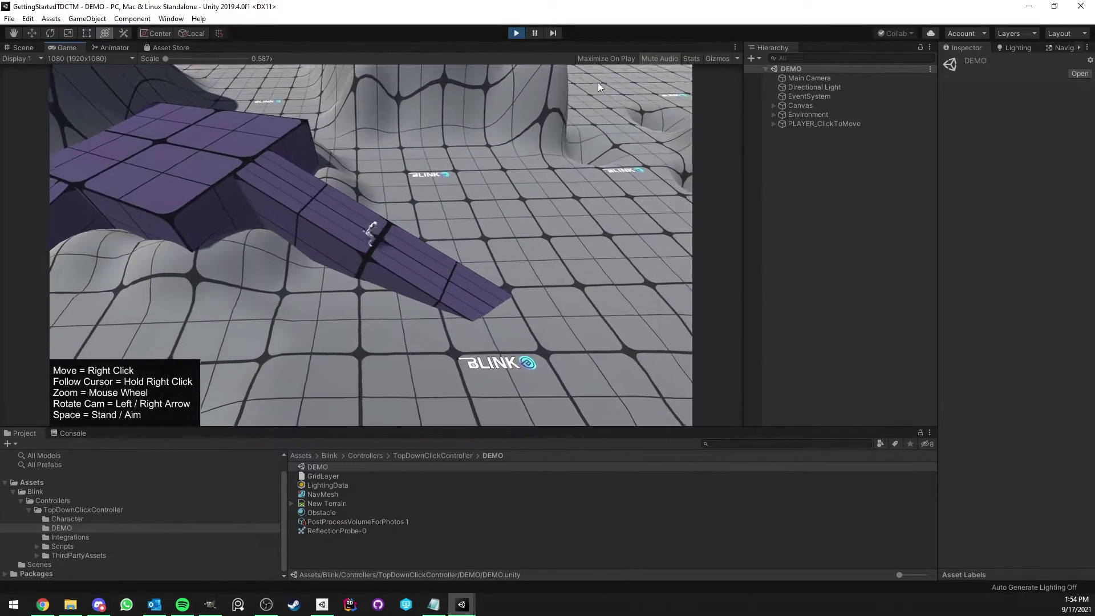
{"action": "left_click", "coordinate": [516, 33]}
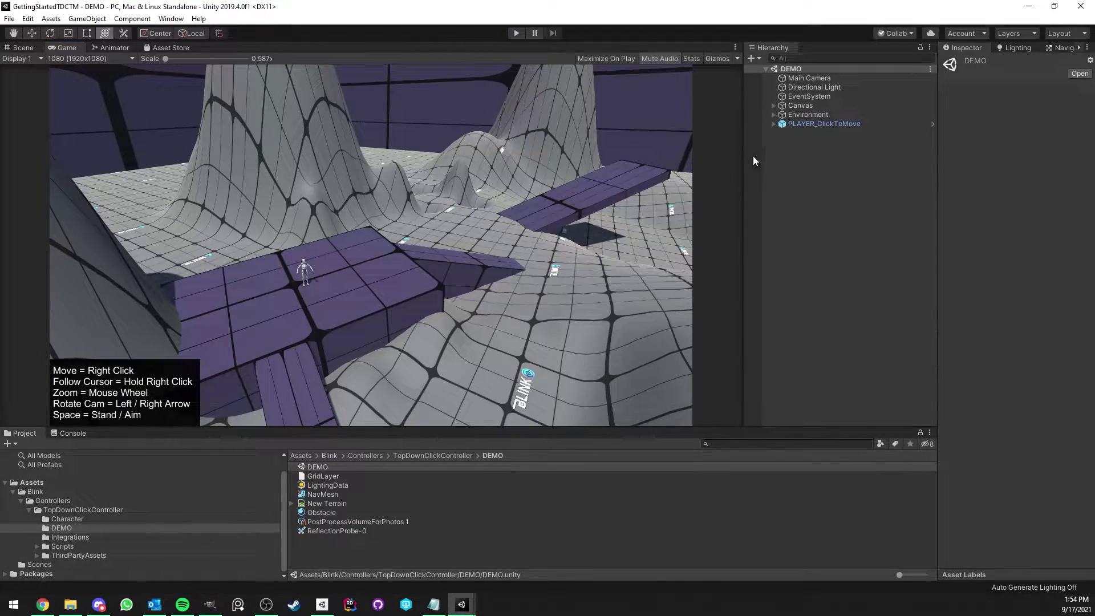
Add a layer named Walkable as User Layer 8, starting from the Environment object's layer setting
{"action": "left_click_drag", "start_coordinate": [742, 152], "coordinate": [724, 151]}
{"action": "left_click", "coordinate": [801, 106]}
{"action": "left_click", "coordinate": [796, 114]}
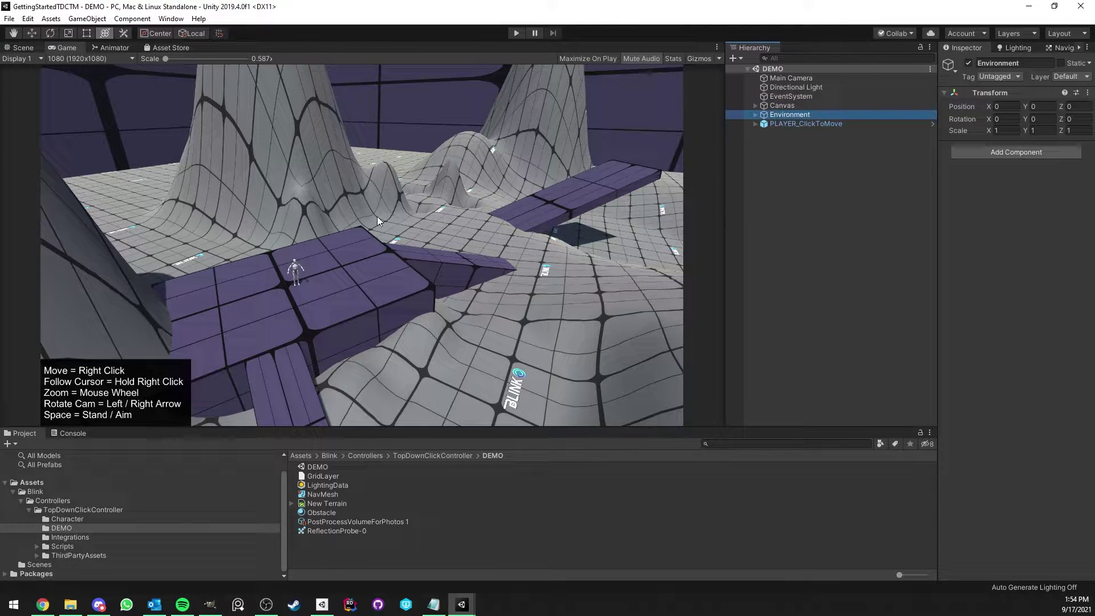
{"action": "left_click", "coordinate": [1065, 78]}
{"action": "left_click", "coordinate": [601, 185]}
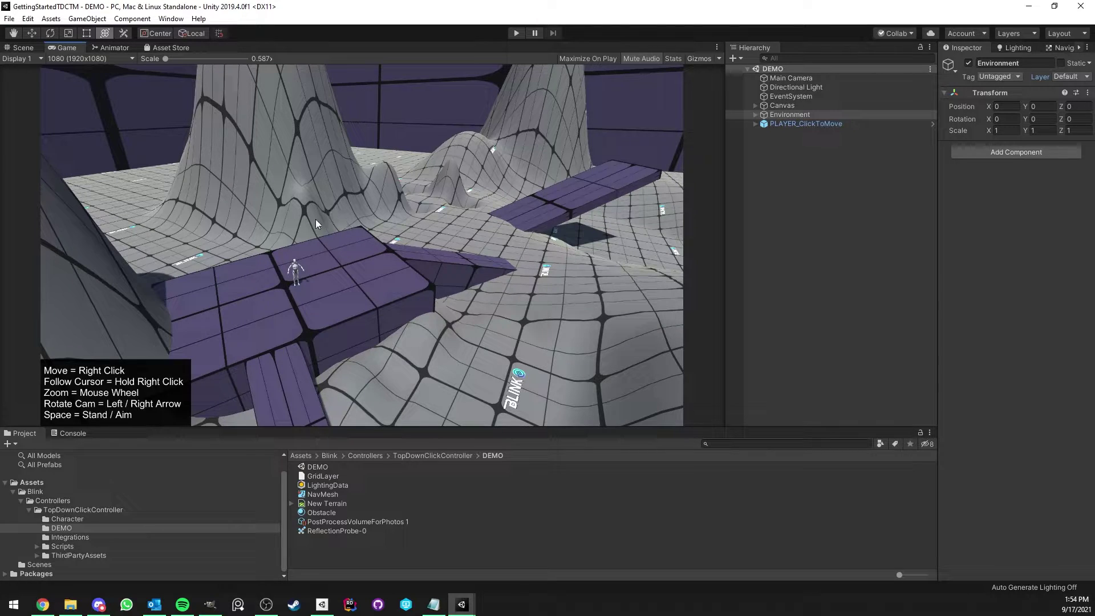
{"action": "left_click", "coordinate": [1063, 74]}
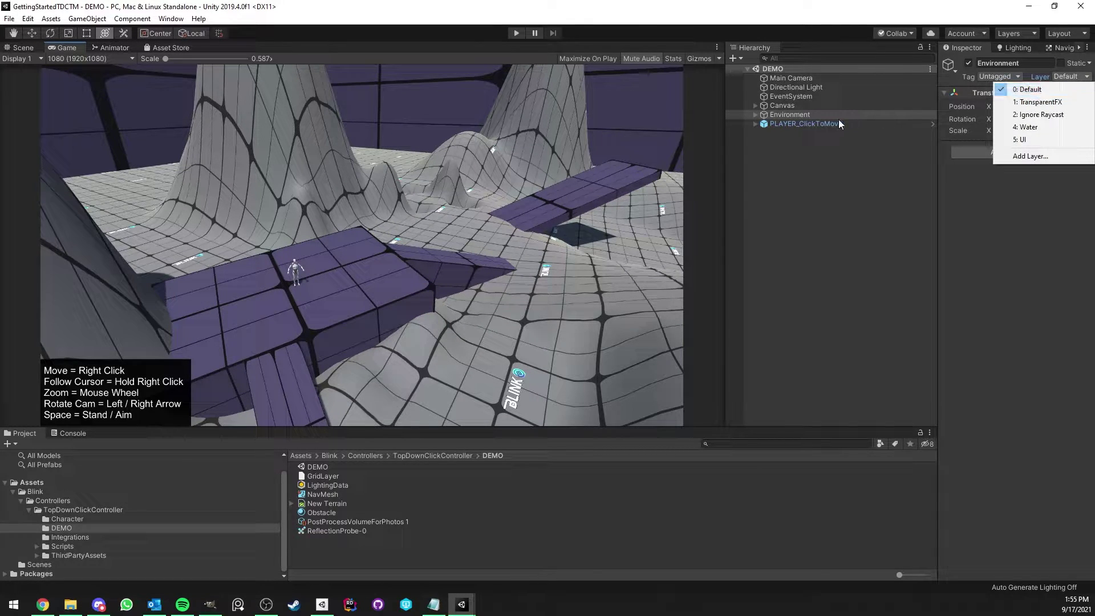
{"action": "left_click", "coordinate": [797, 114]}
{"action": "left_click", "coordinate": [1069, 76]}
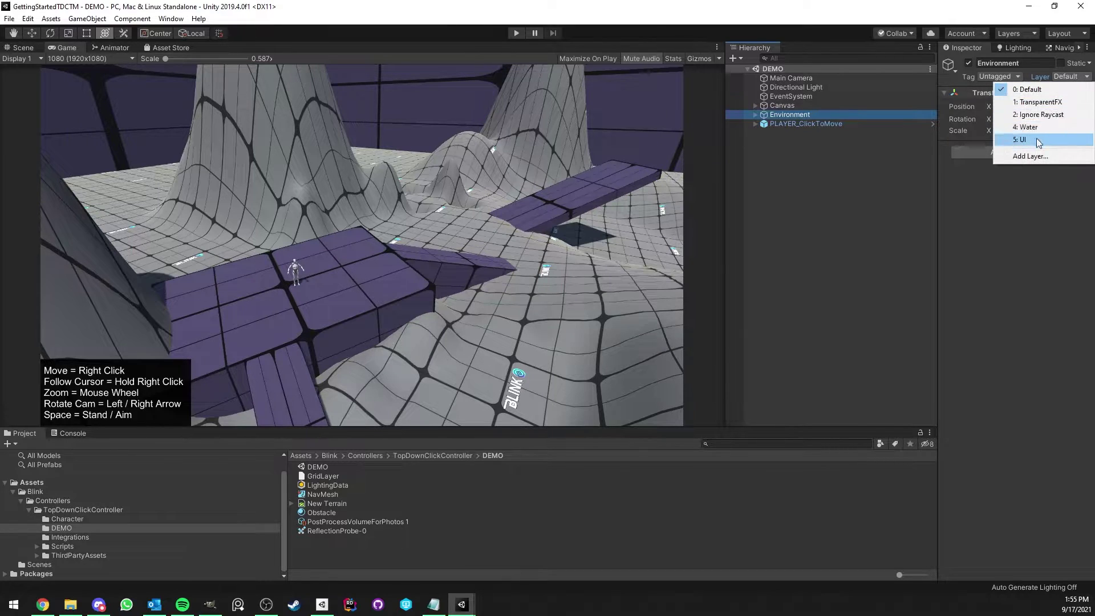
{"action": "left_click", "coordinate": [1031, 156]}
{"action": "left_click", "coordinate": [1035, 218]}
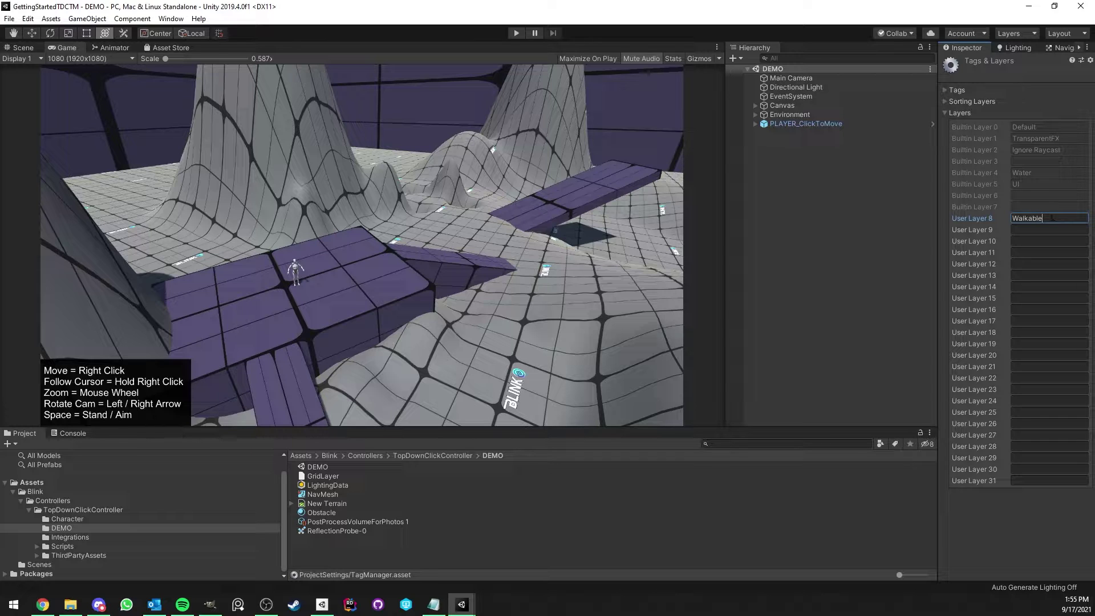
Assign the Walkable layer to the Environment object and all of its children
{"action": "left_click", "coordinate": [819, 115]}
{"action": "left_click", "coordinate": [1069, 76]}
{"action": "left_click", "coordinate": [1027, 153]}
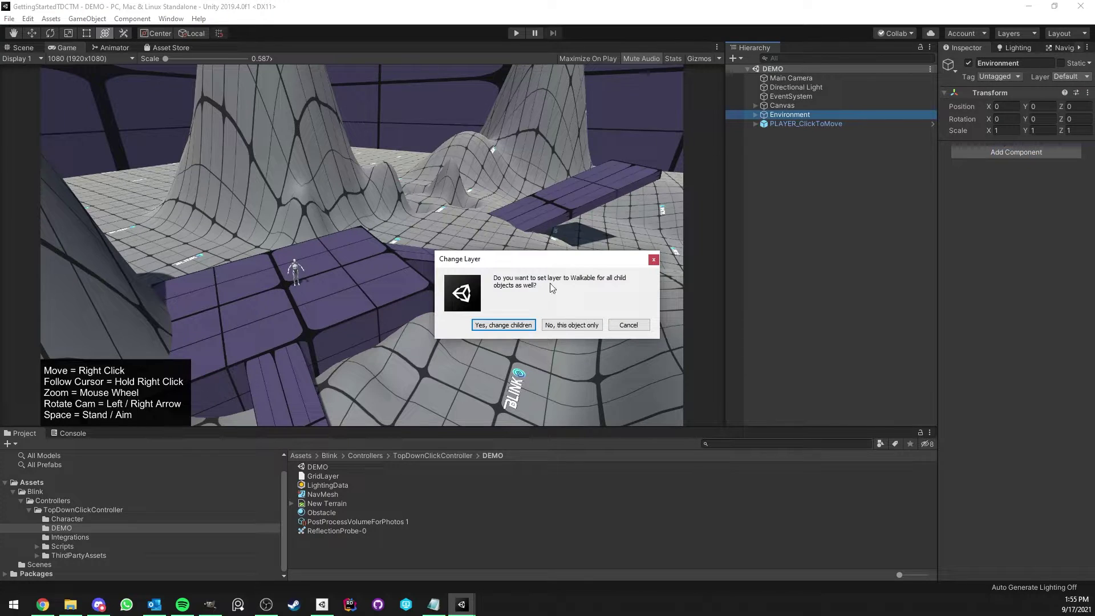
{"action": "left_click", "coordinate": [503, 325]}
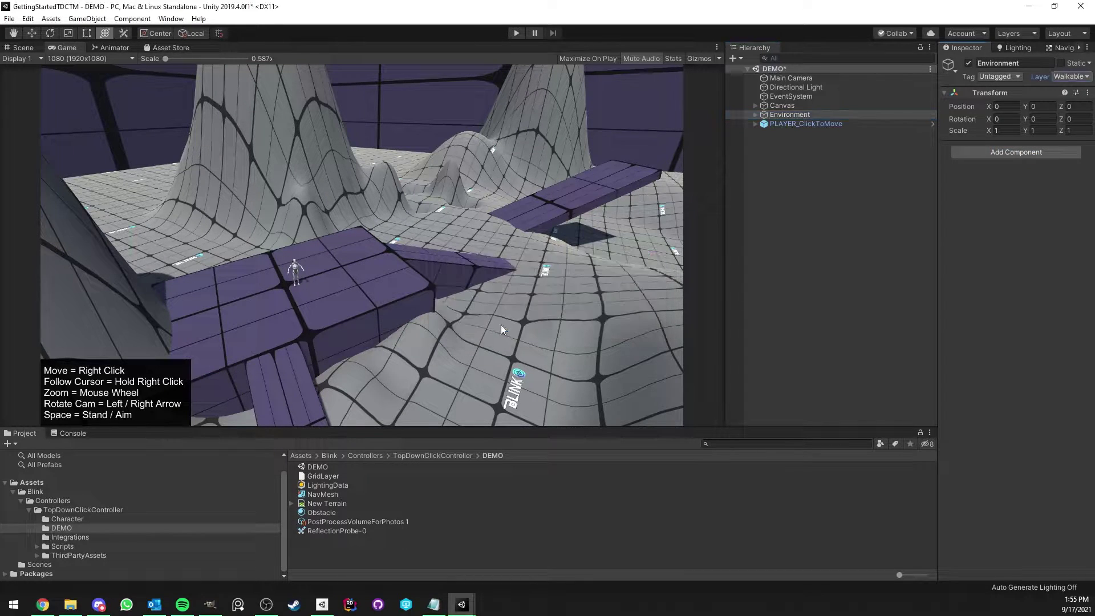
Check the layer of the Terrain and several Obstacle children of Environment, and view an obstacle in the scene
{"action": "left_click", "coordinate": [756, 115]}
{"action": "left_click", "coordinate": [787, 124]}
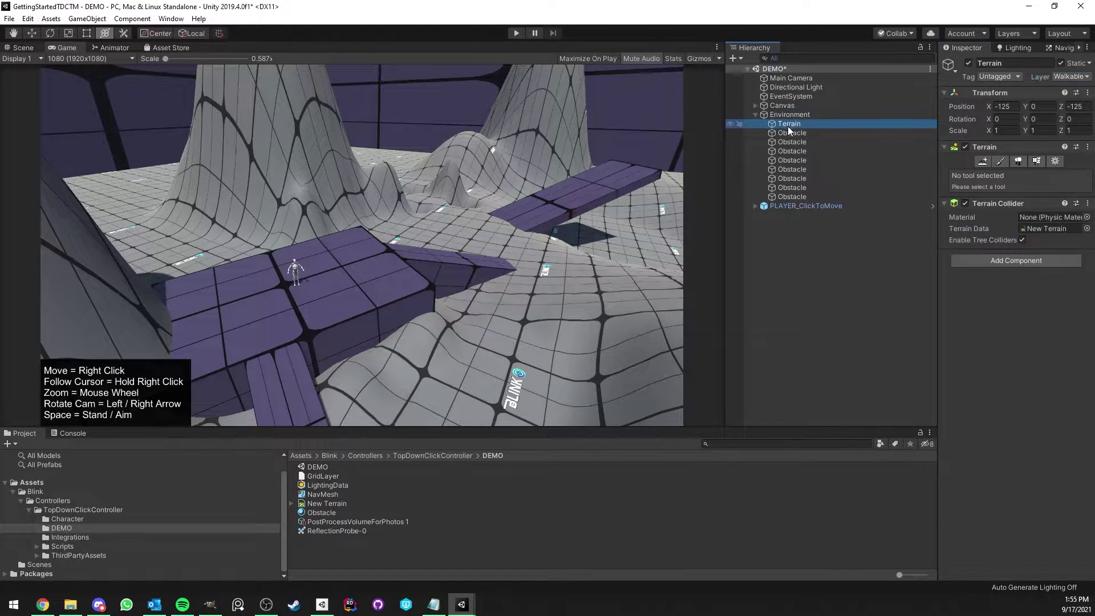
{"action": "left_click", "coordinate": [797, 133]}
{"action": "left_click", "coordinate": [796, 161]}
{"action": "left_click", "coordinate": [792, 179]}
{"action": "left_click", "coordinate": [794, 141]}
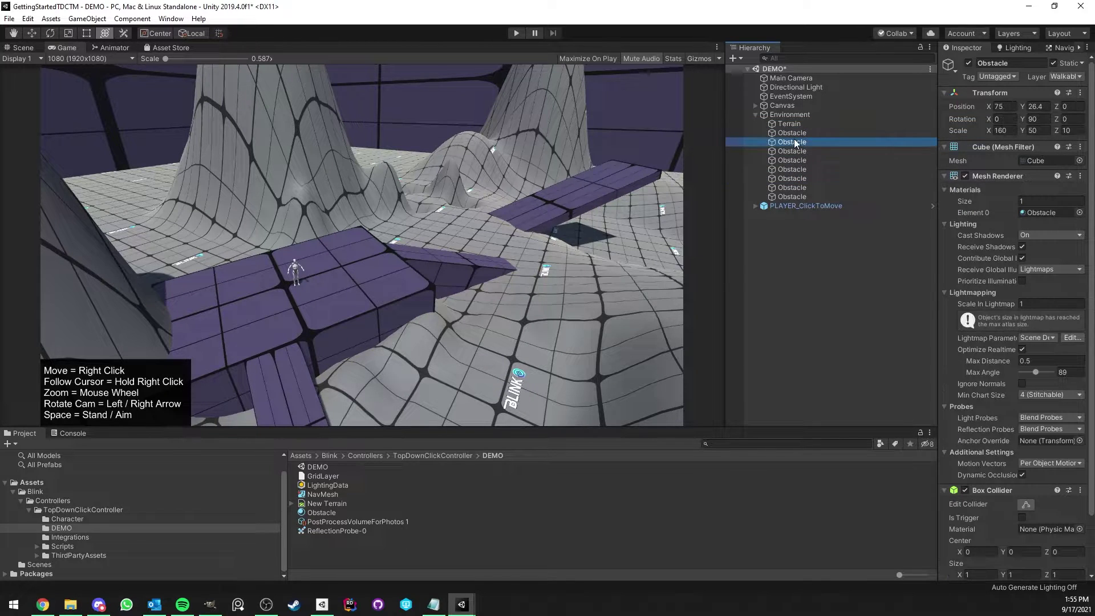
{"action": "left_click", "coordinate": [29, 46]}
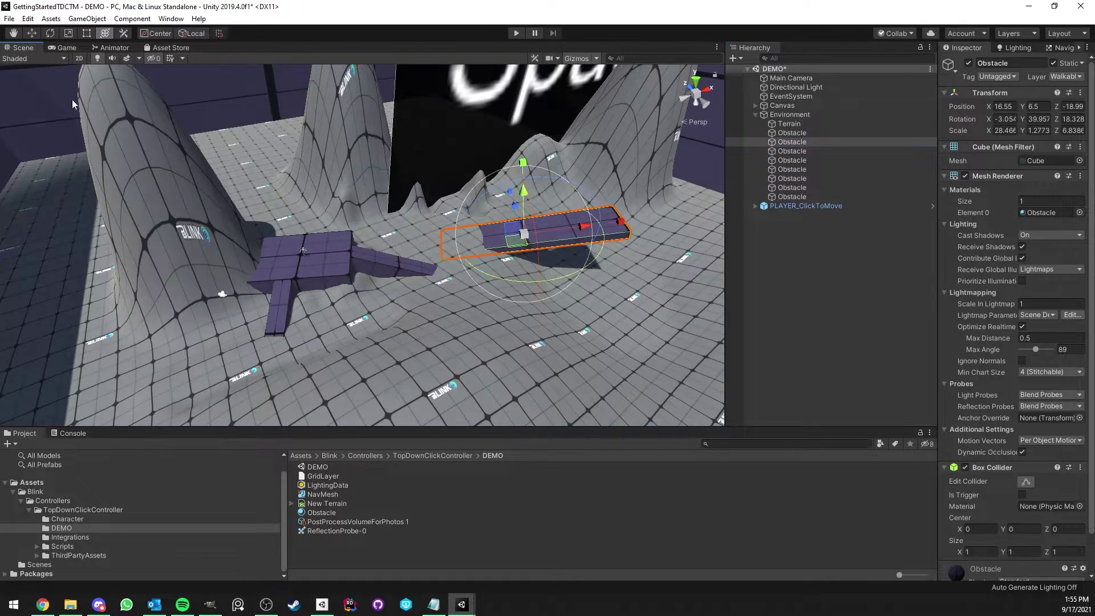
{"action": "left_click", "coordinate": [68, 45]}
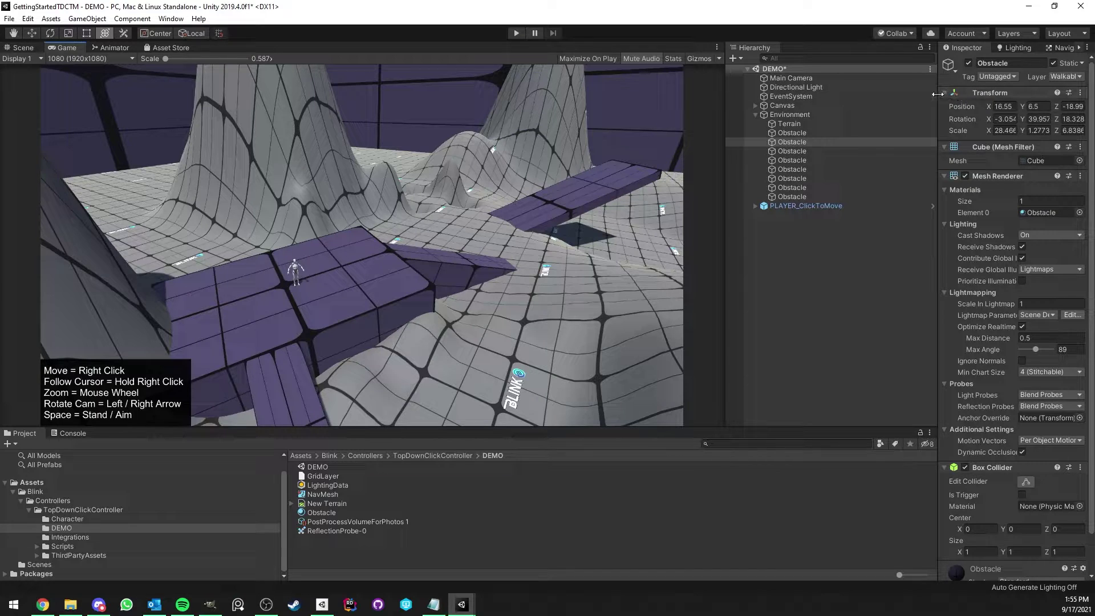
Examine the Ground Layers options in the navigation settings of PLAYER_ClickToMove's controller component
{"action": "left_click_drag", "start_coordinate": [937, 93], "coordinate": [888, 93]}
{"action": "left_click", "coordinate": [769, 206]}
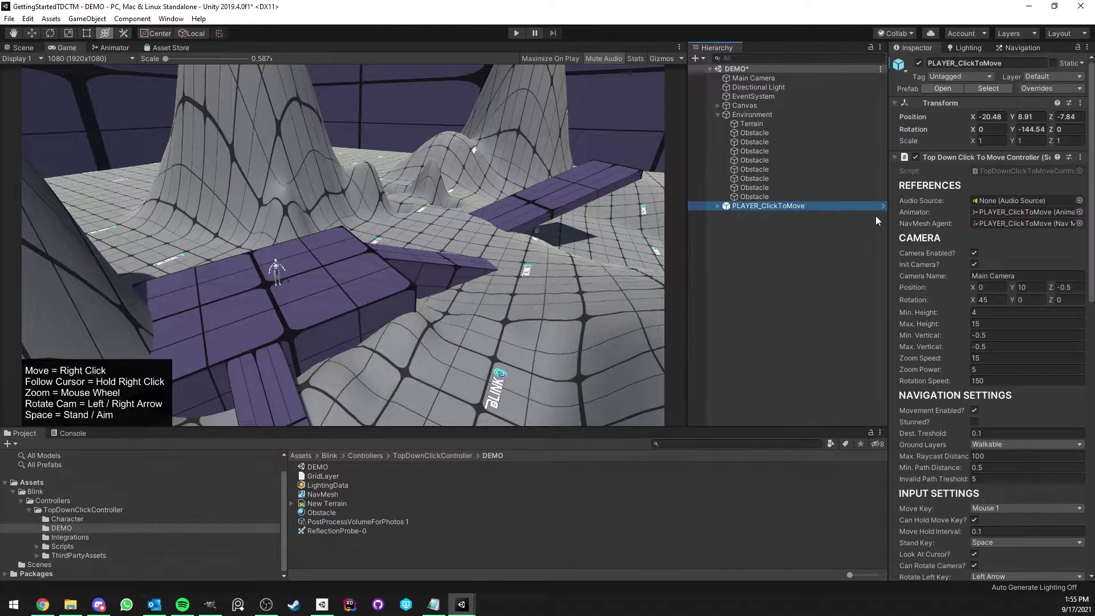
{"action": "left_click", "coordinate": [717, 114]}
{"action": "scroll", "coordinate": [989, 294], "scroll_direction": "down", "scroll_amount": 5}
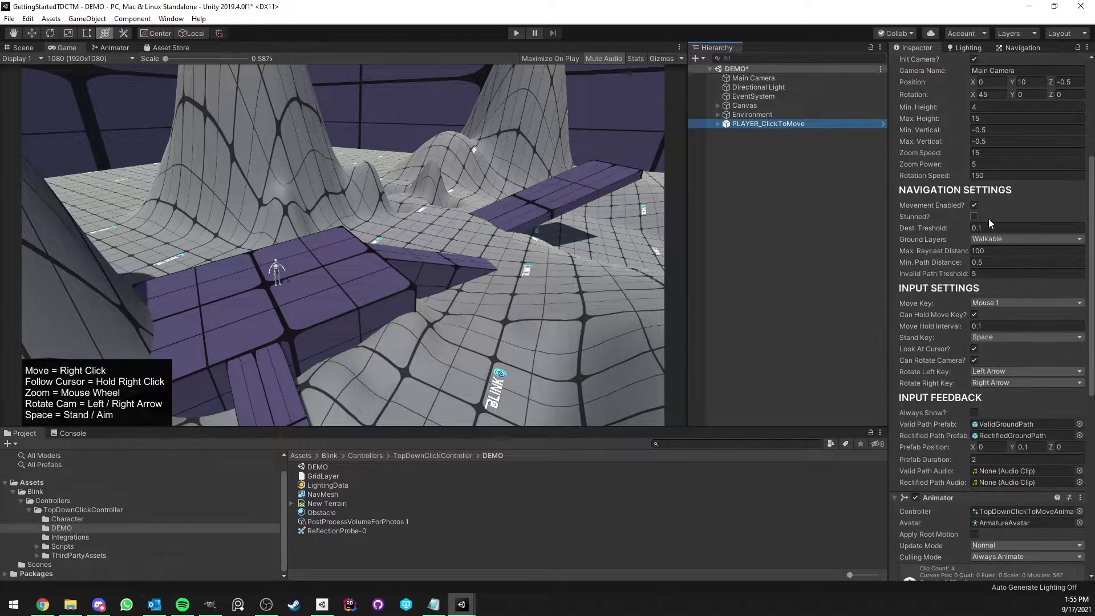
{"action": "left_click", "coordinate": [991, 240]}
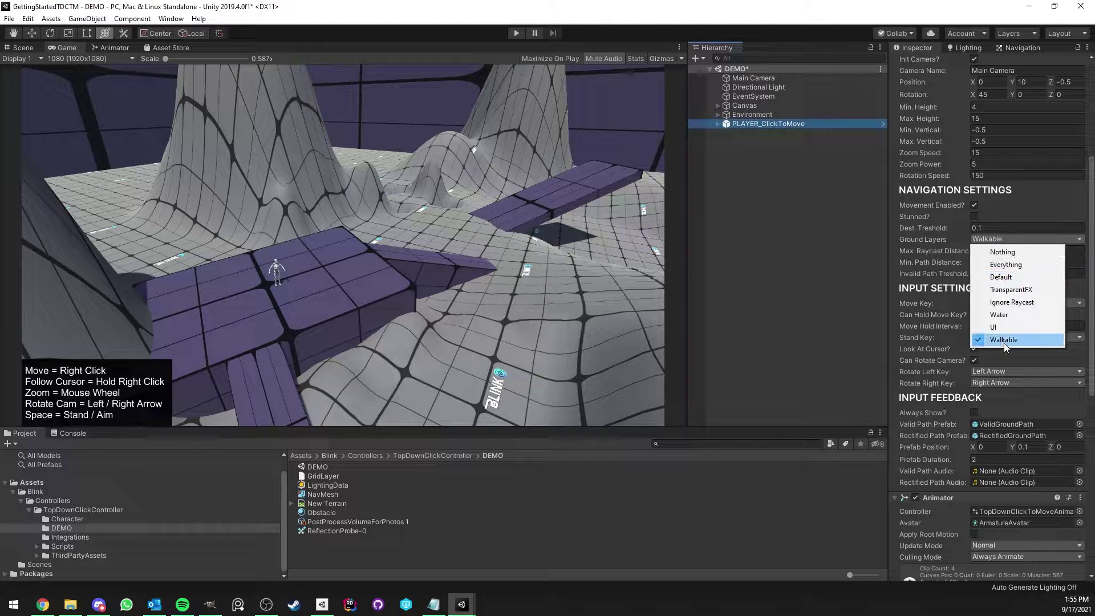
{"action": "left_click", "coordinate": [1032, 239]}
{"action": "left_click", "coordinate": [1031, 239]}
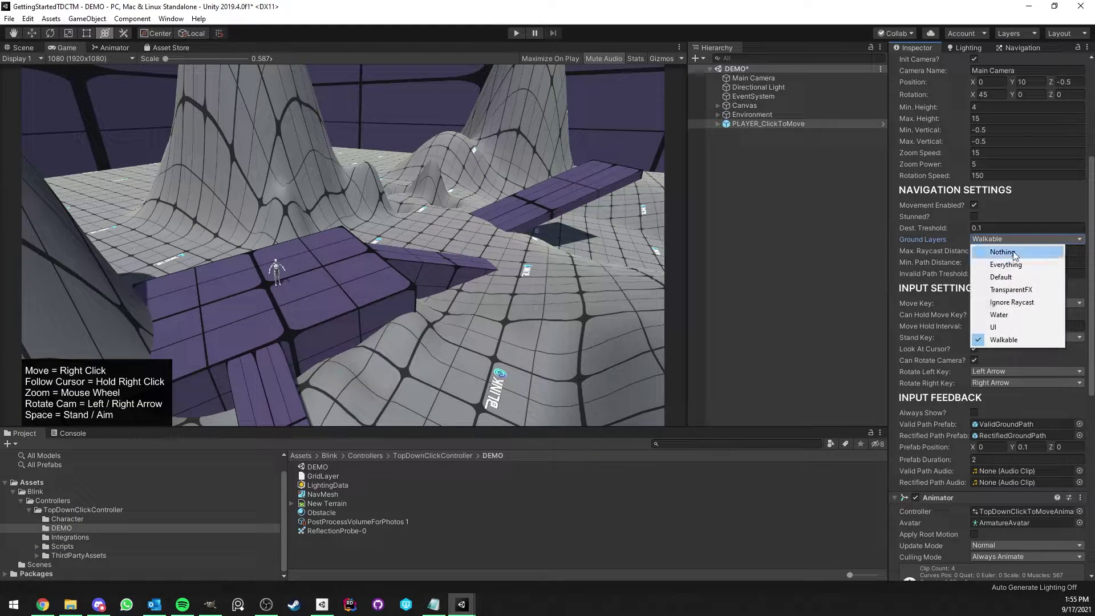
{"action": "left_click", "coordinate": [1090, 246]}
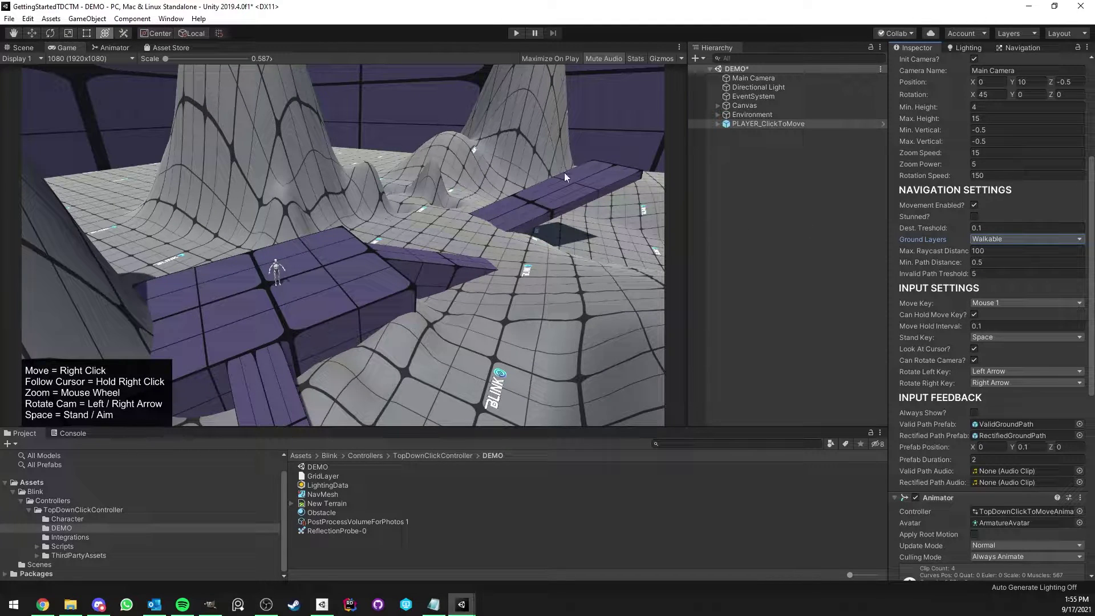
{"action": "scroll", "coordinate": [959, 217], "scroll_direction": "up", "scroll_amount": 5}
{"action": "scroll", "coordinate": [959, 217], "scroll_direction": "down", "scroll_amount": 5}
{"action": "left_click", "coordinate": [993, 237]}
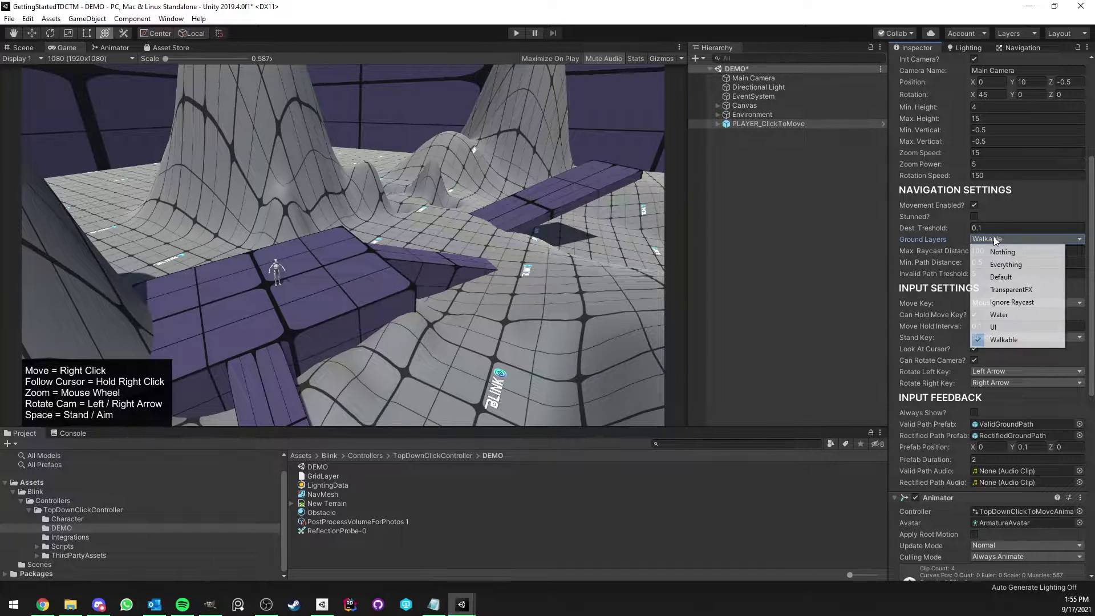
{"action": "left_click", "coordinate": [923, 242]}
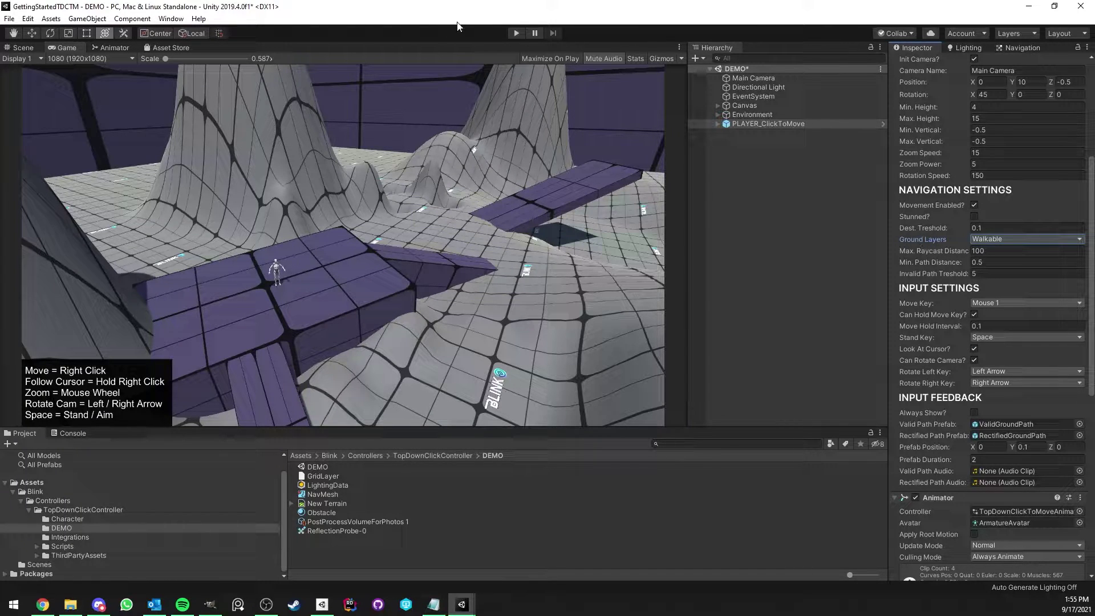
Run the scene with the Game view maximized and test follow-cursor movement, camera zoom and the stand/aim action
{"action": "left_click", "coordinate": [517, 33]}
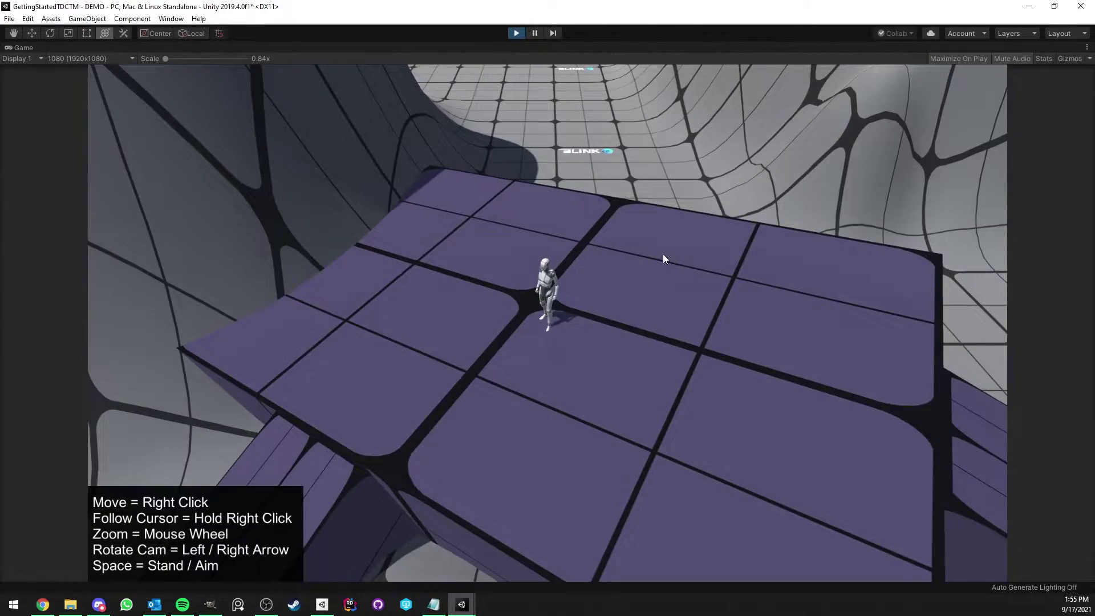
{"action": "mouse_move", "coordinate": [663, 255]}
{"action": "right_mouse_down"}
{"action": "mouse_move", "coordinate": [772, 394]}
{"action": "mouse_move", "coordinate": [475, 388]}
{"action": "mouse_move", "coordinate": [408, 239]}
{"action": "mouse_move", "coordinate": [775, 312]}
{"action": "mouse_move", "coordinate": [377, 377]}
{"action": "mouse_move", "coordinate": [540, 212]}
{"action": "mouse_move", "coordinate": [616, 459]}
{"action": "mouse_move", "coordinate": [461, 255]}
{"action": "mouse_move", "coordinate": [699, 307]}
{"action": "mouse_move", "coordinate": [347, 368]}
{"action": "mouse_move", "coordinate": [530, 252]}
{"action": "mouse_move", "coordinate": [788, 446]}
{"action": "mouse_move", "coordinate": [836, 437]}
{"action": "mouse_move", "coordinate": [853, 512]}
{"action": "mouse_move", "coordinate": [894, 456]}
{"action": "mouse_move", "coordinate": [885, 317]}
{"action": "mouse_move", "coordinate": [724, 207]}
{"action": "mouse_move", "coordinate": [377, 163]}
{"action": "mouse_move", "coordinate": [479, 197]}
{"action": "mouse_move", "coordinate": [587, 197]}
{"action": "mouse_move", "coordinate": [683, 288]}
{"action": "mouse_move", "coordinate": [663, 382]}
{"action": "mouse_move", "coordinate": [442, 338]}
{"action": "right_mouse_up"}
{"action": "scroll", "coordinate": [588, 197], "scroll_direction": "up", "scroll_amount": 2}
{"action": "scroll", "coordinate": [588, 197], "scroll_direction": "down", "scroll_amount": 5}
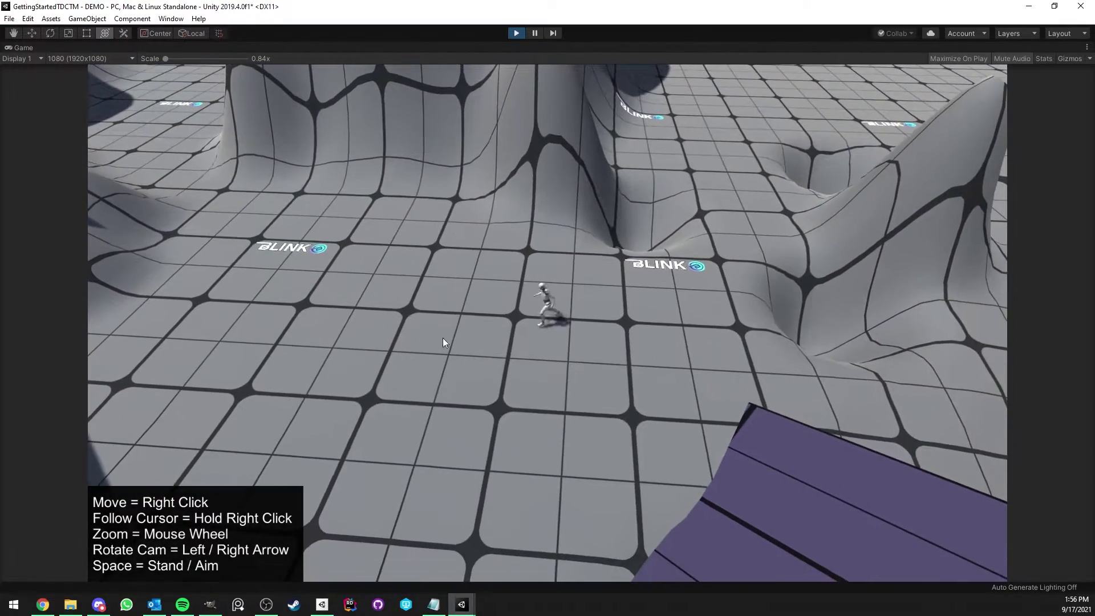
{"action": "key", "text": "space"}
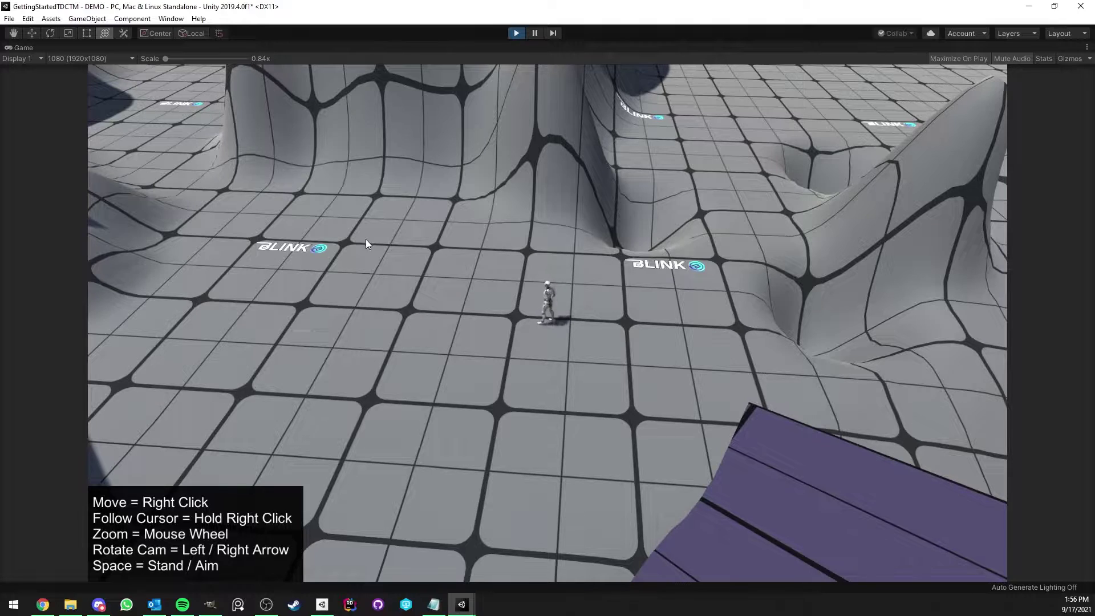
Test click-to-move by sending the character to various ground points and steep slopes, including follow-cursor movement and camera rotation
{"action": "right_click_drag", "start_coordinate": [772, 357], "coordinate": [579, 212]}
{"action": "right_click", "coordinate": [798, 342]}
{"action": "right_click", "coordinate": [488, 200]}
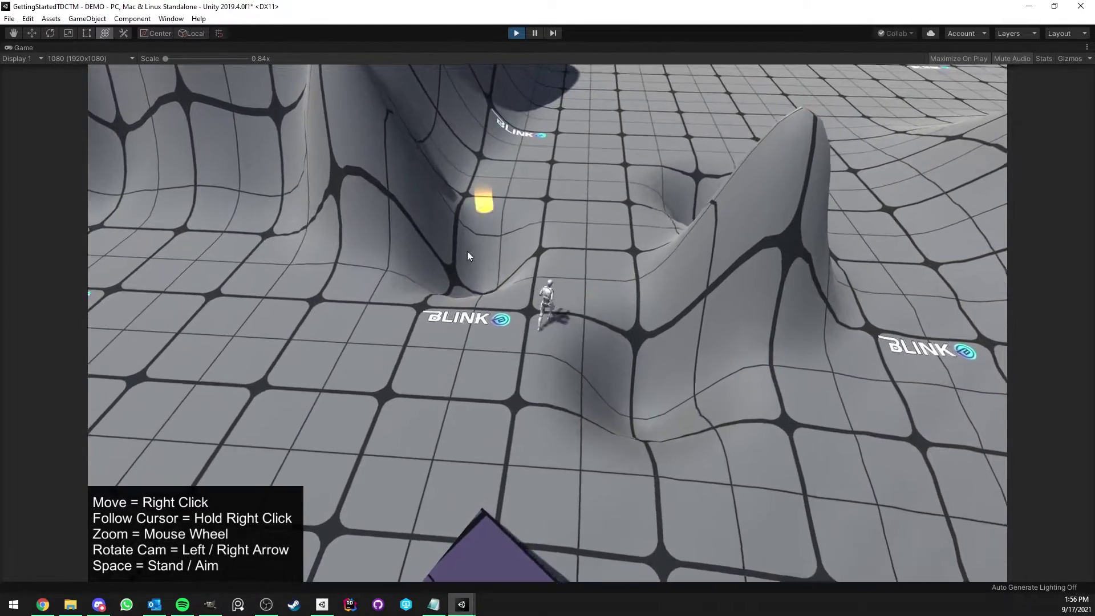
{"action": "right_click", "coordinate": [772, 461]}
{"action": "right_click", "coordinate": [463, 223]}
{"action": "right_click", "coordinate": [449, 365]}
{"action": "right_click", "coordinate": [557, 252]}
{"action": "right_click_drag", "start_coordinate": [507, 309], "coordinate": [445, 320]}
{"action": "right_click", "coordinate": [455, 256]}
{"action": "right_click", "coordinate": [563, 463]}
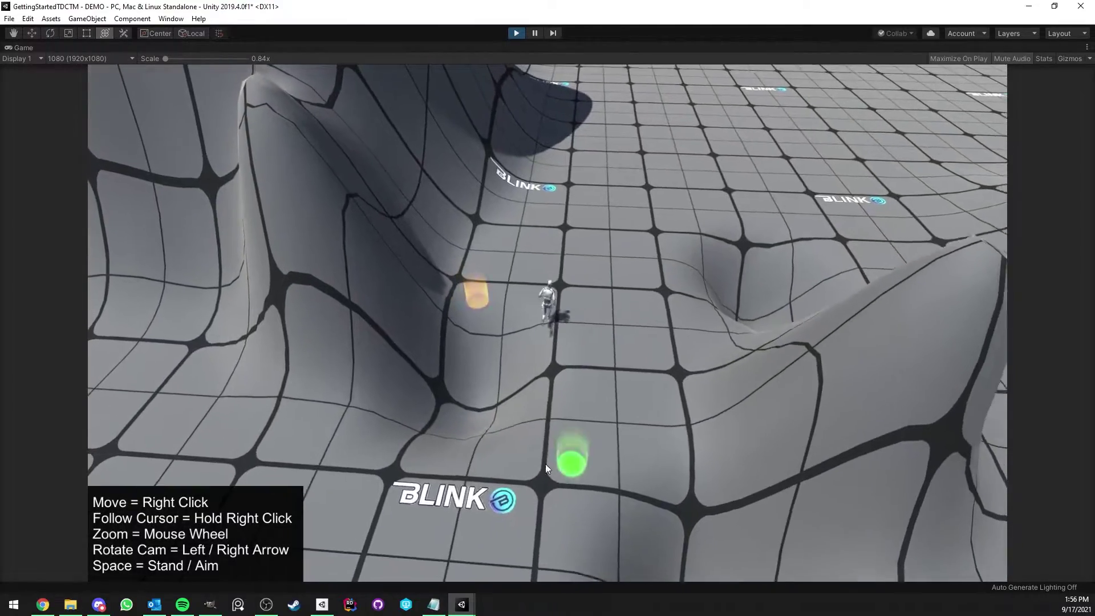
{"action": "right_click", "coordinate": [388, 420]}
{"action": "right_click", "coordinate": [407, 313]}
{"action": "right_click", "coordinate": [853, 402]}
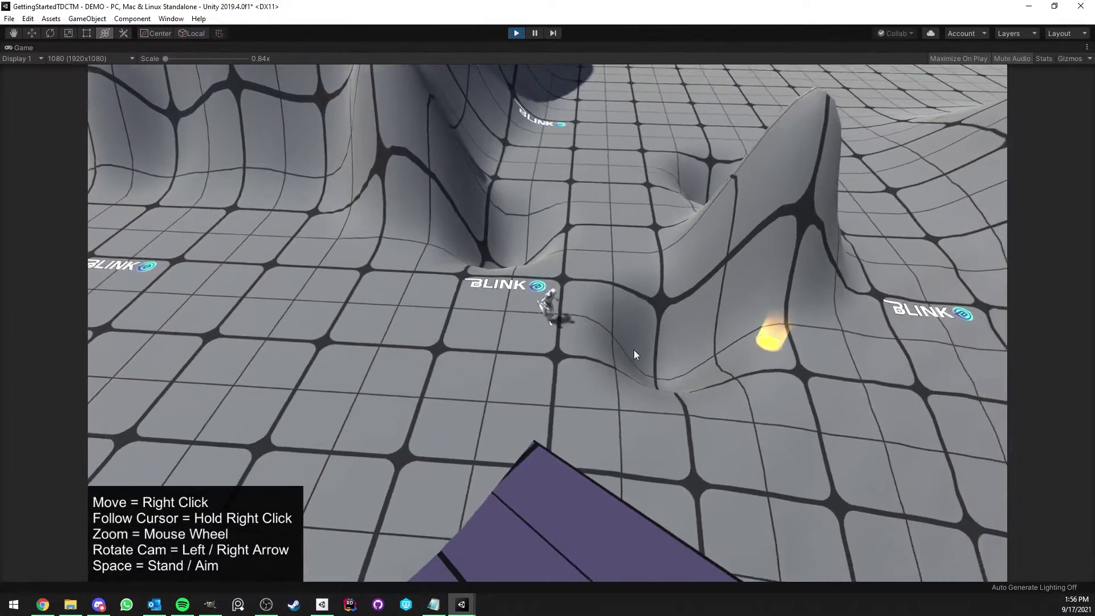
{"action": "right_click", "coordinate": [503, 179]}
{"action": "right_click", "coordinate": [700, 234]}
{"action": "right_click", "coordinate": [481, 339]}
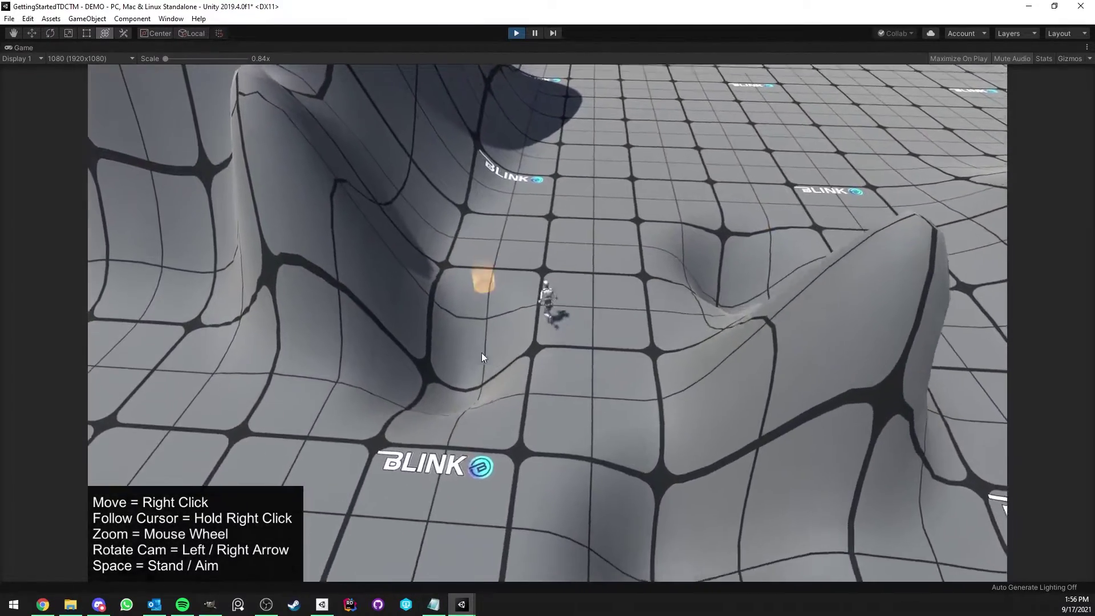
{"action": "right_click", "coordinate": [465, 380]}
{"action": "right_click", "coordinate": [497, 482]}
{"action": "mouse_move", "coordinate": [501, 484]}
{"action": "right_mouse_down"}
{"action": "mouse_move", "coordinate": [457, 355]}
{"action": "mouse_move", "coordinate": [521, 481]}
{"action": "mouse_move", "coordinate": [638, 503]}
{"action": "mouse_move", "coordinate": [639, 444]}
{"action": "mouse_move", "coordinate": [618, 377]}
{"action": "mouse_move", "coordinate": [604, 406]}
{"action": "mouse_move", "coordinate": [614, 232]}
{"action": "mouse_move", "coordinate": [615, 249]}
{"action": "mouse_move", "coordinate": [562, 285]}
{"action": "mouse_move", "coordinate": [854, 360]}
{"action": "mouse_move", "coordinate": [829, 293]}
{"action": "right_mouse_up"}
{"action": "key", "text": "Right"}
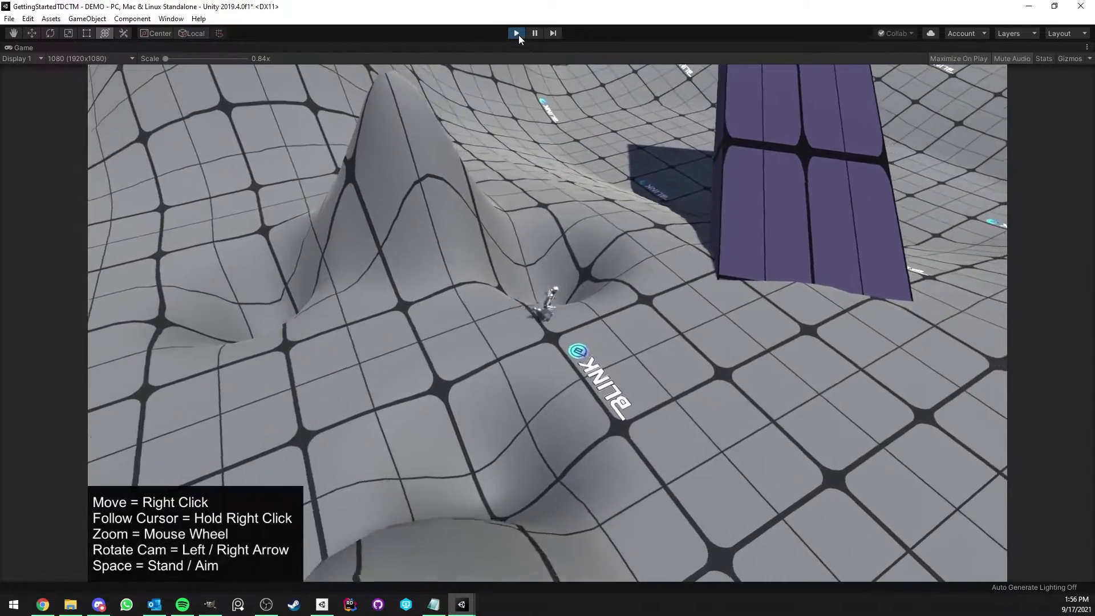
Stop the running scene and view the terrain and obstacles around the character in the Scene view
{"action": "left_click", "coordinate": [516, 33]}
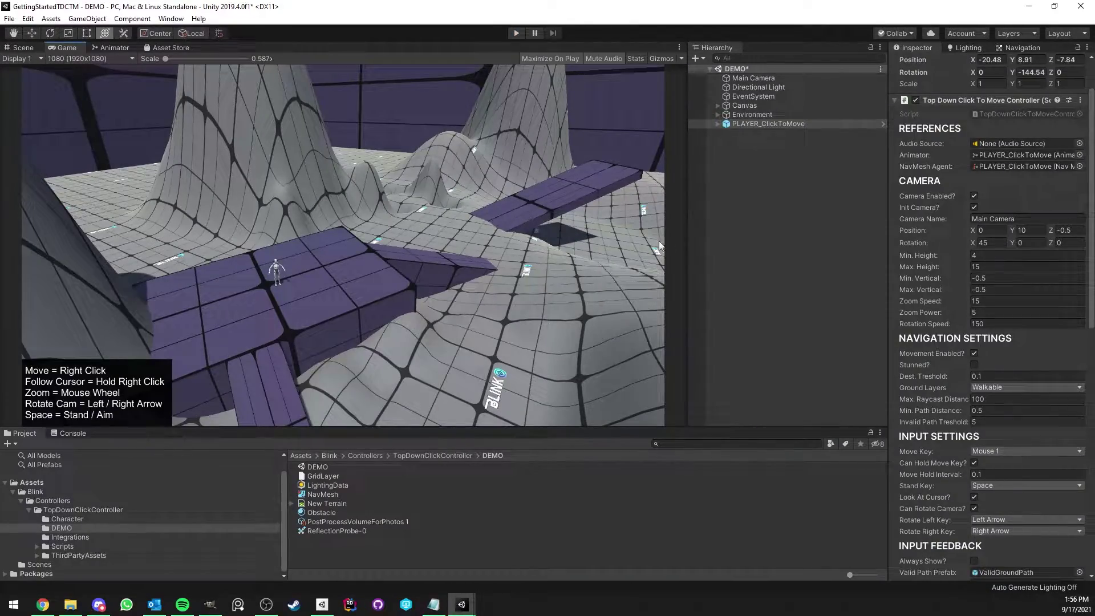
{"action": "left_click", "coordinate": [24, 46]}
{"action": "right_click_drag", "start_coordinate": [228, 172], "coordinate": [384, 153]}
{"action": "scroll", "coordinate": [350, 192], "scroll_direction": "up", "scroll_amount": 4}
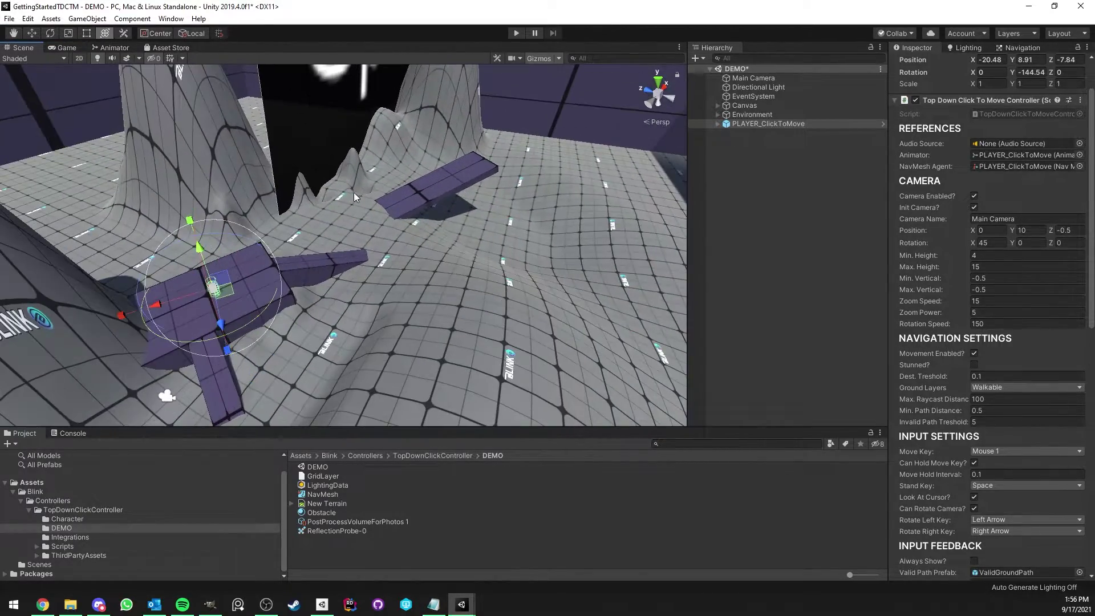
{"action": "right_click_drag", "start_coordinate": [351, 193], "coordinate": [198, 192]}
{"action": "scroll", "coordinate": [445, 244], "scroll_direction": "up", "scroll_amount": 3}
{"action": "right_click_drag", "start_coordinate": [444, 244], "coordinate": [342, 200]}
Check the layer of Environment and its Terrain child against the Ground Layers setting of PLAYER_ClickToMove
{"action": "left_click", "coordinate": [757, 114]}
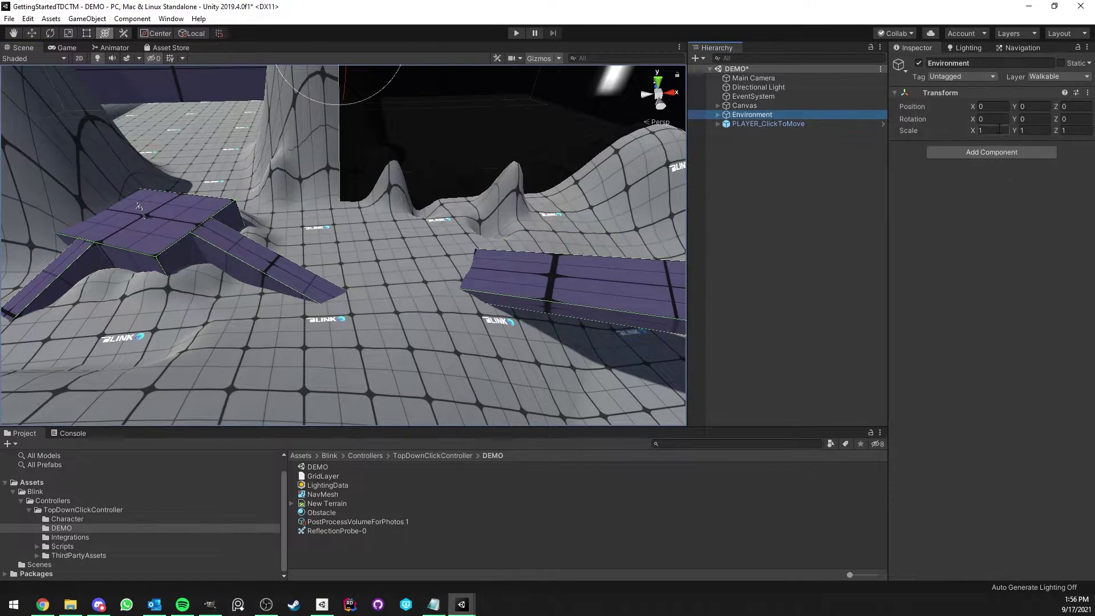
{"action": "left_click", "coordinate": [1059, 76]}
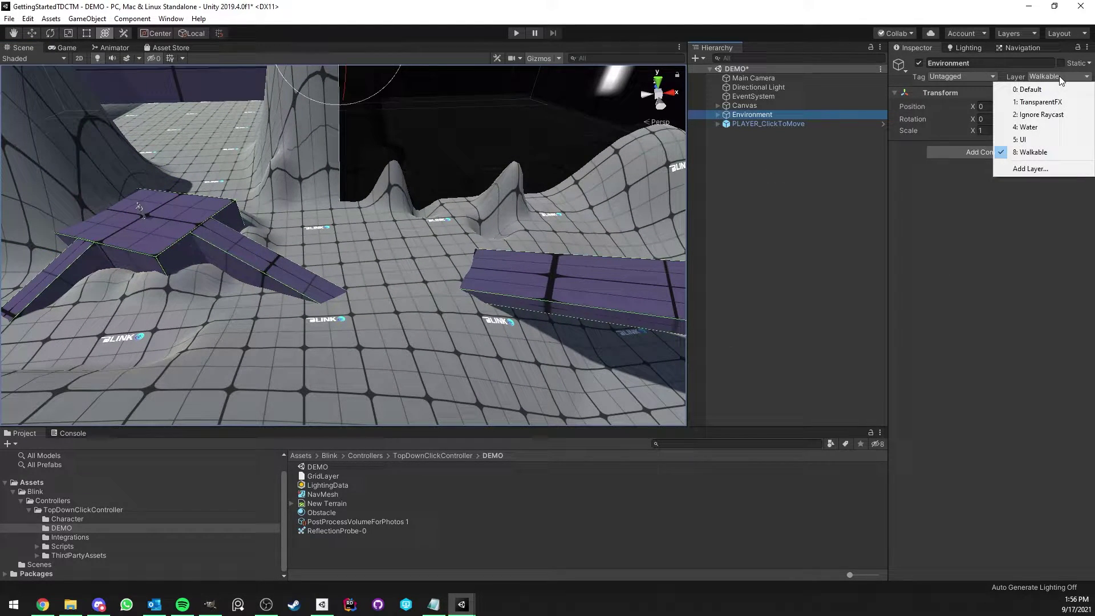
{"action": "left_click", "coordinate": [786, 122]}
{"action": "left_click", "coordinate": [717, 115]}
{"action": "left_click", "coordinate": [750, 124]}
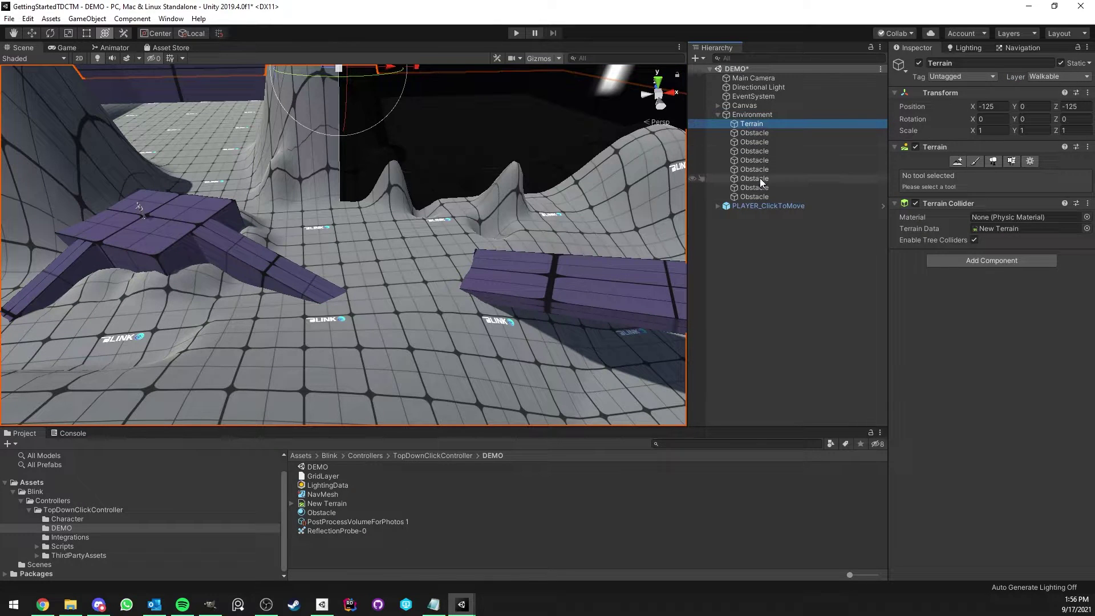
{"action": "left_click", "coordinate": [749, 245]}
{"action": "left_click", "coordinate": [753, 124]}
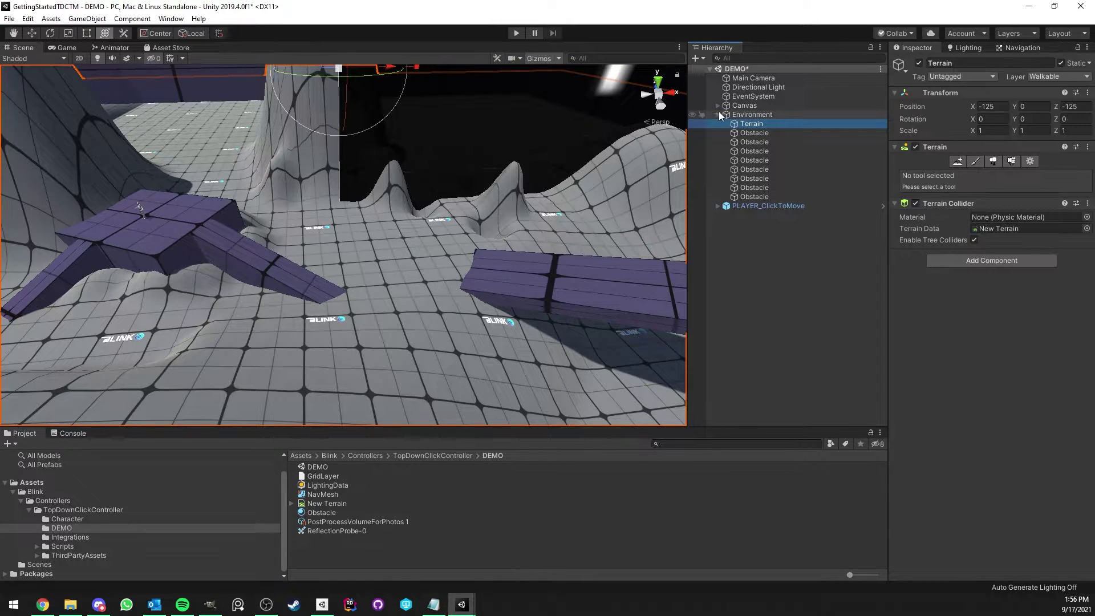
{"action": "left_click", "coordinate": [769, 206]}
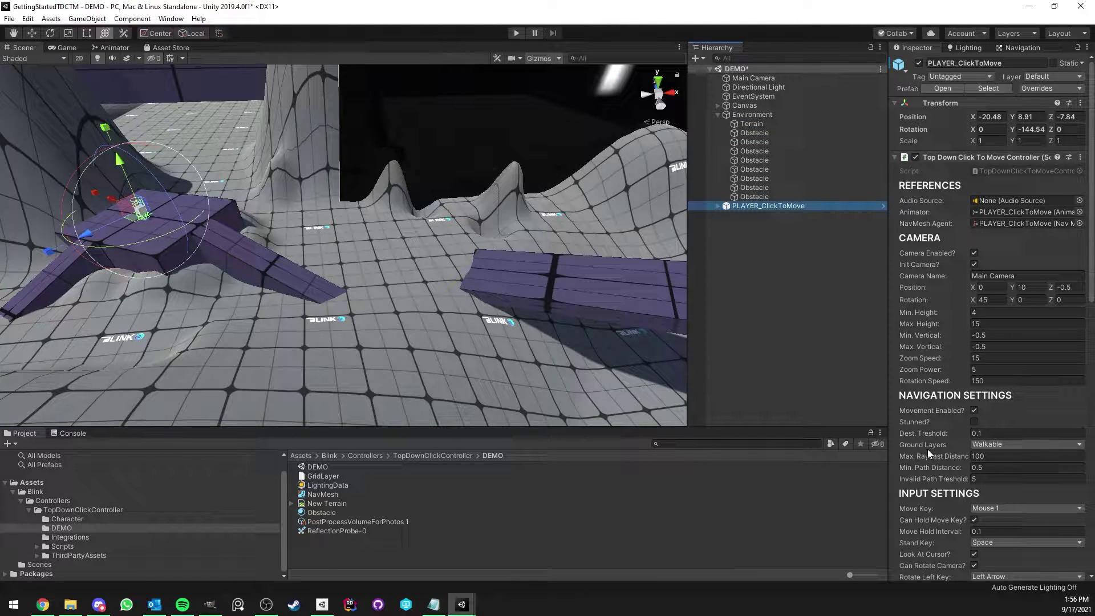
Display the baked NavMesh in the Scene view and examine its coverage around the platform, ramps and steep hills
{"action": "left_click", "coordinate": [752, 302]}
{"action": "left_click", "coordinate": [1012, 47]}
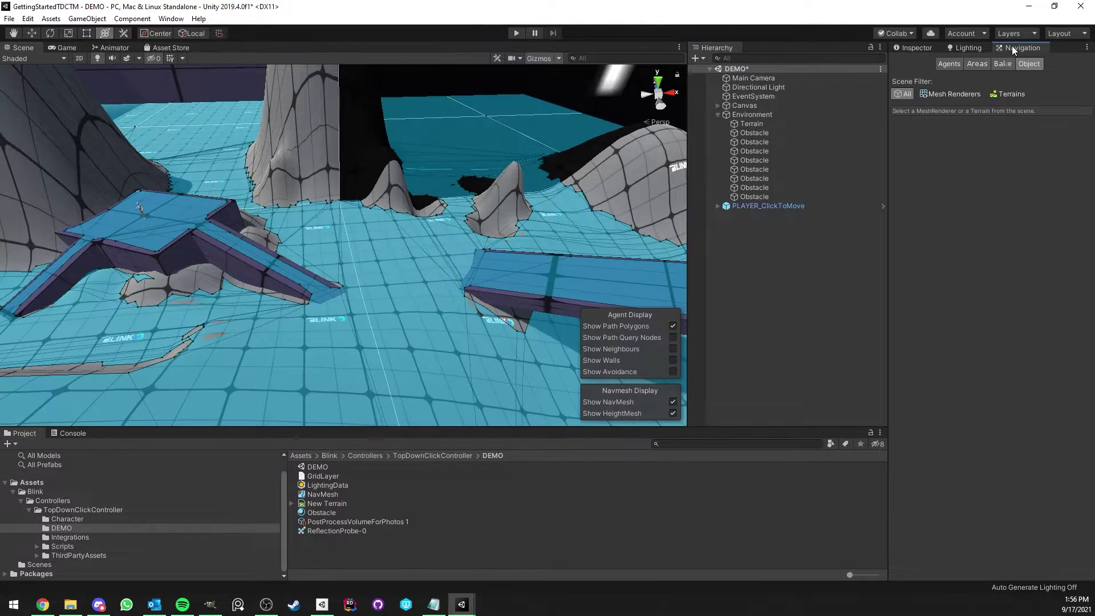
{"action": "scroll", "coordinate": [367, 156], "scroll_direction": "down", "scroll_amount": 5}
{"action": "left_click_drag", "start_coordinate": [228, 140], "coordinate": [339, 213], "text": "alt"}
{"action": "middle_click_drag", "start_coordinate": [337, 210], "coordinate": [319, 109]}
{"action": "scroll", "coordinate": [319, 110], "scroll_direction": "up", "scroll_amount": 8}
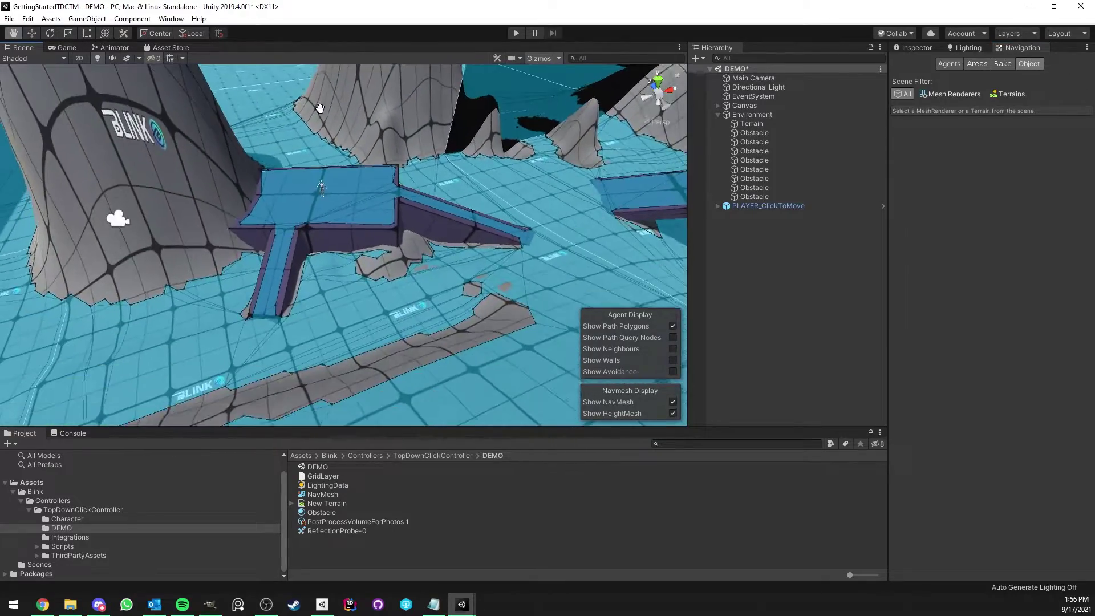
{"action": "right_click_drag", "start_coordinate": [330, 146], "coordinate": [383, 119]}
{"action": "left_click", "coordinate": [799, 222]}
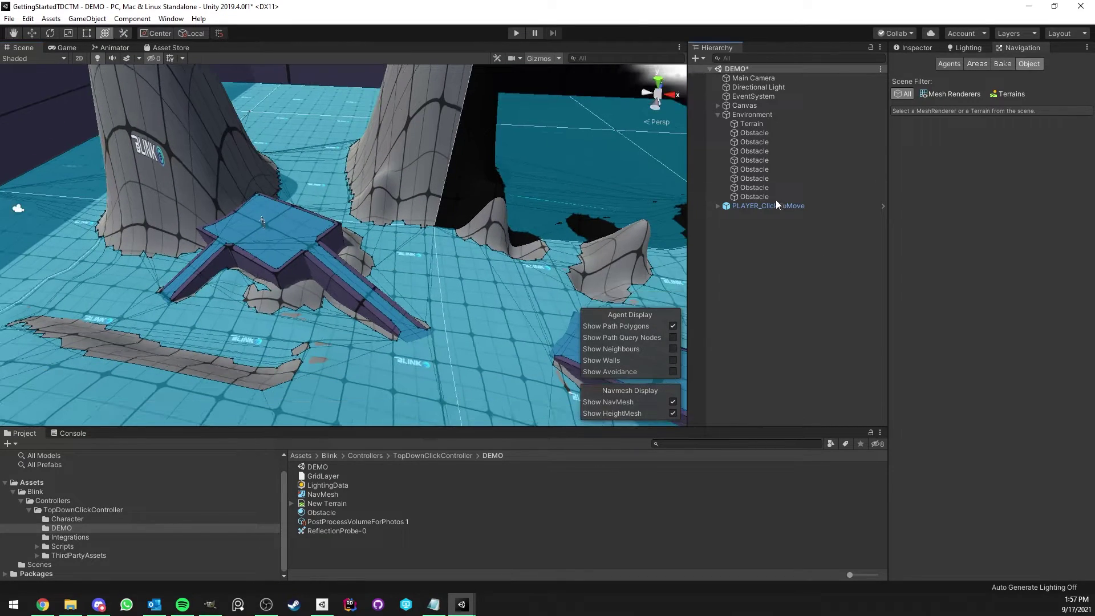
{"action": "left_click", "coordinate": [717, 115]}
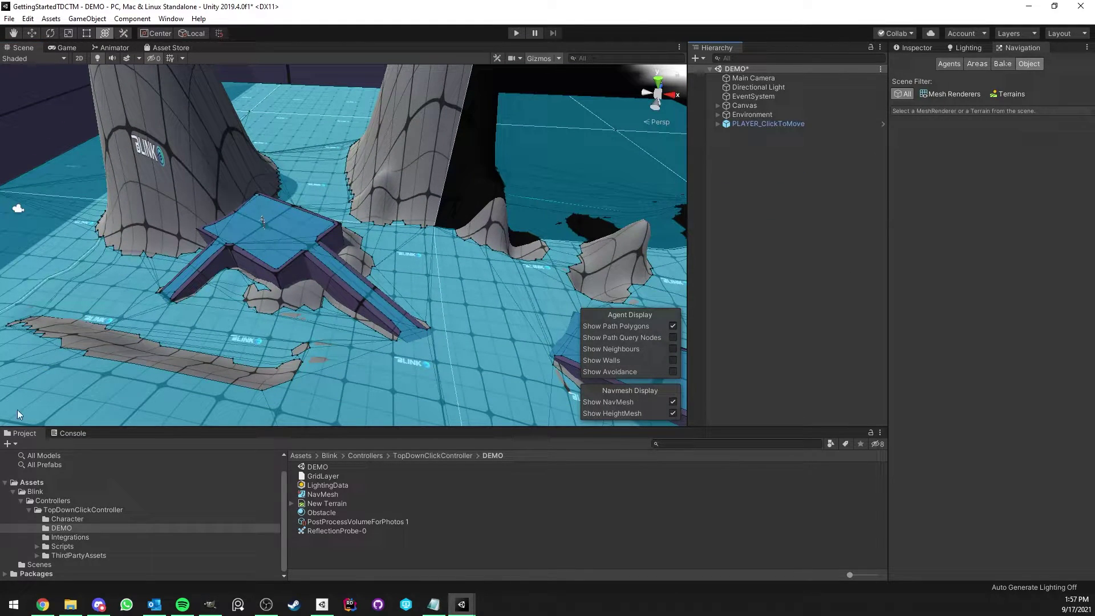
{"action": "right_click_drag", "start_coordinate": [184, 296], "coordinate": [297, 277]}
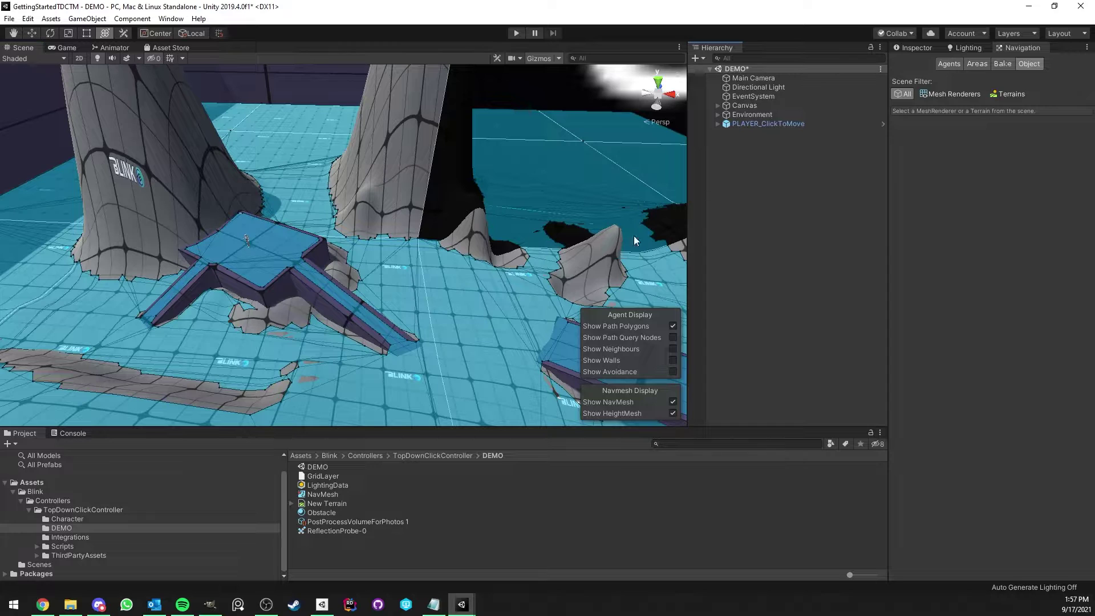
{"action": "right_click_drag", "start_coordinate": [344, 250], "coordinate": [393, 201]}
Show PLAYER_ClickToMove's properties in a wider Inspector, with every component except Top Down Click To Move Controller collapsed
{"action": "left_click", "coordinate": [924, 48]}
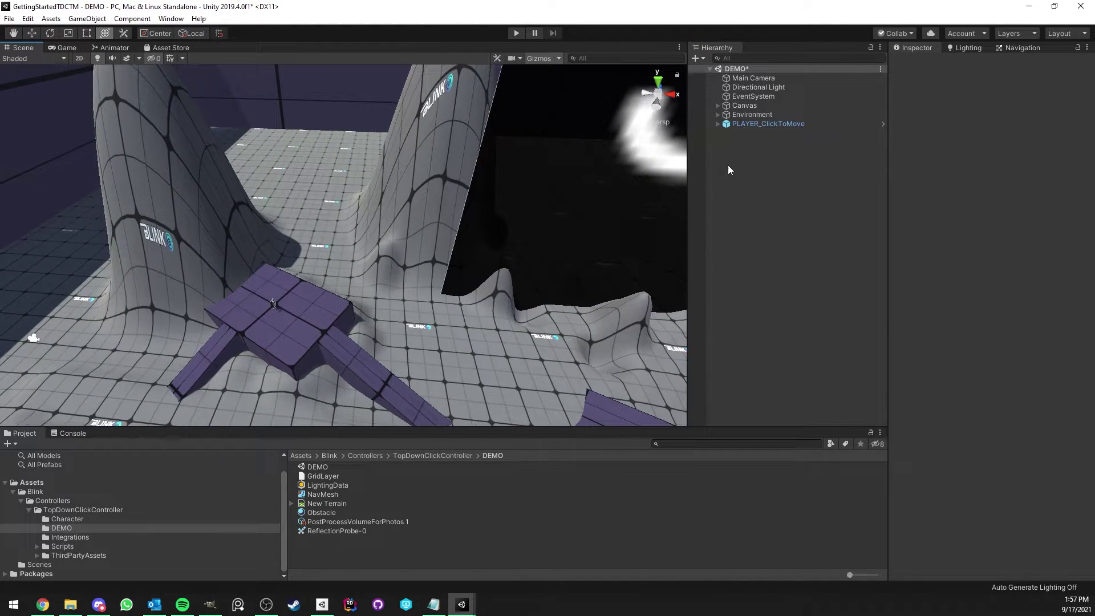
{"action": "left_click", "coordinate": [761, 124]}
{"action": "left_click_drag", "start_coordinate": [890, 211], "coordinate": [779, 191]}
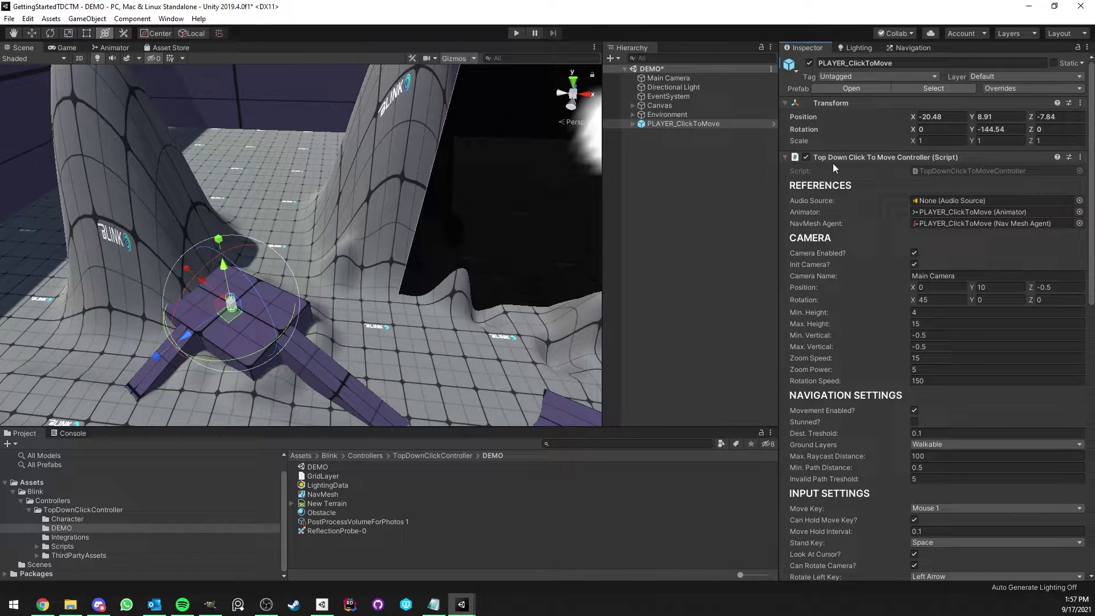
{"action": "scroll", "coordinate": [860, 217], "scroll_direction": "down", "scroll_amount": 15}
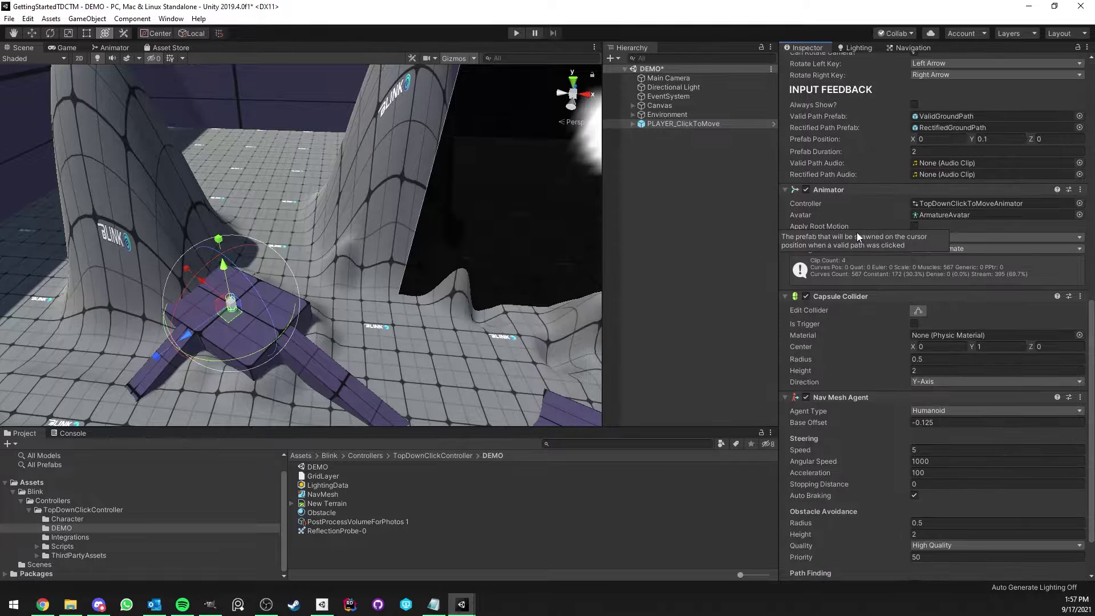
{"action": "left_click", "coordinate": [850, 190]}
{"action": "left_click", "coordinate": [838, 338]}
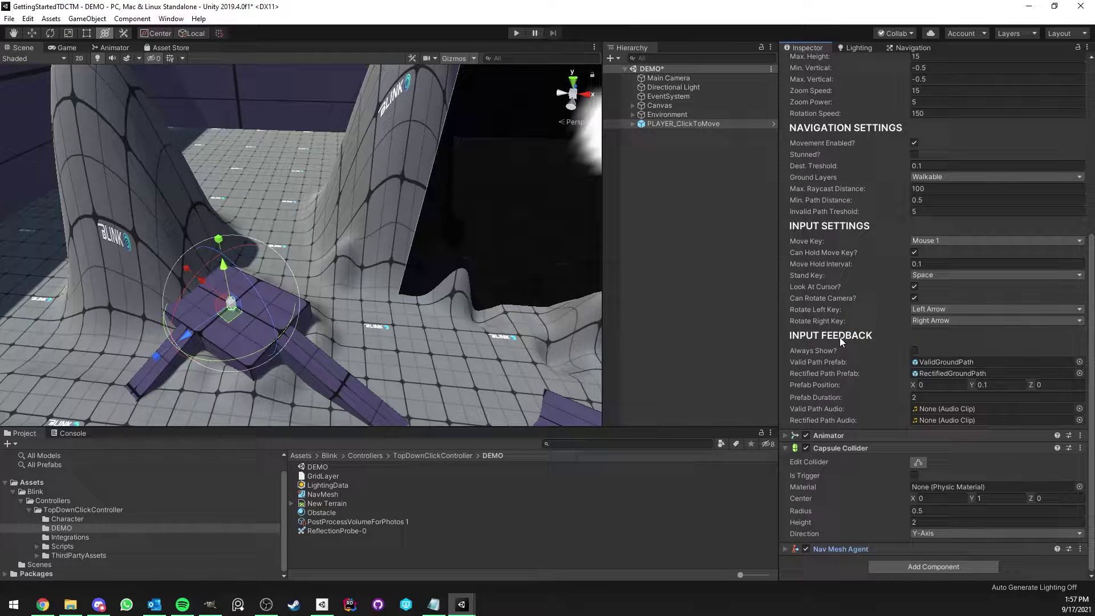
{"action": "left_click", "coordinate": [841, 449]}
{"action": "scroll", "coordinate": [867, 371], "scroll_direction": "up", "scroll_amount": 8}
{"action": "left_click", "coordinate": [846, 105]}
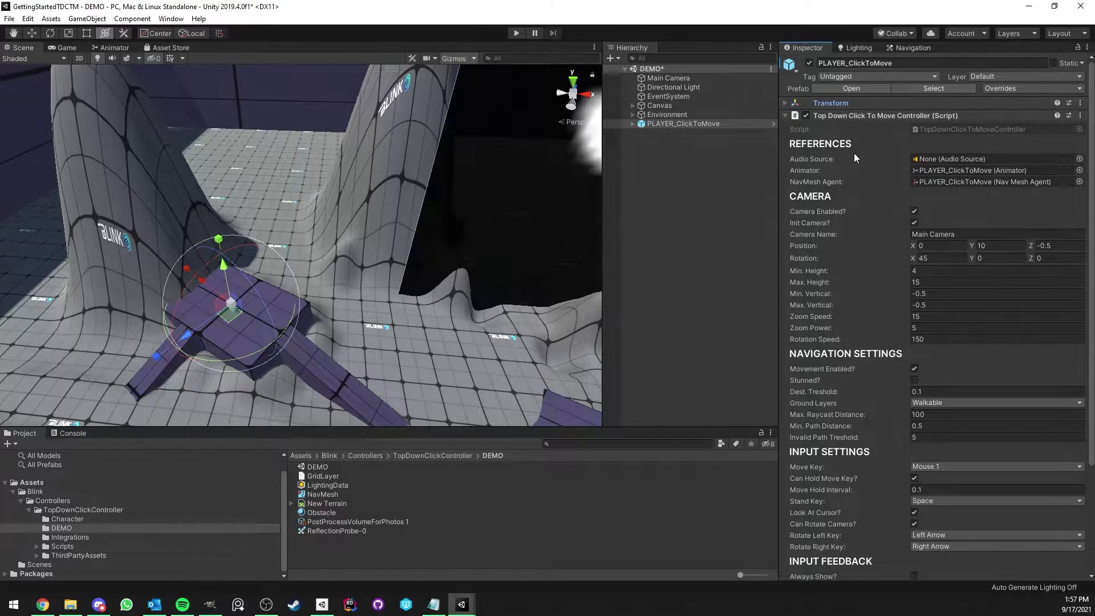
Review the controller's settings and assign PLAYER_ClickToMove to its Animator and NavMesh Agent references
{"action": "scroll", "coordinate": [848, 162], "scroll_direction": "down", "scroll_amount": 4}
{"action": "left_click_drag", "start_coordinate": [1091, 212], "coordinate": [1091, 202]}
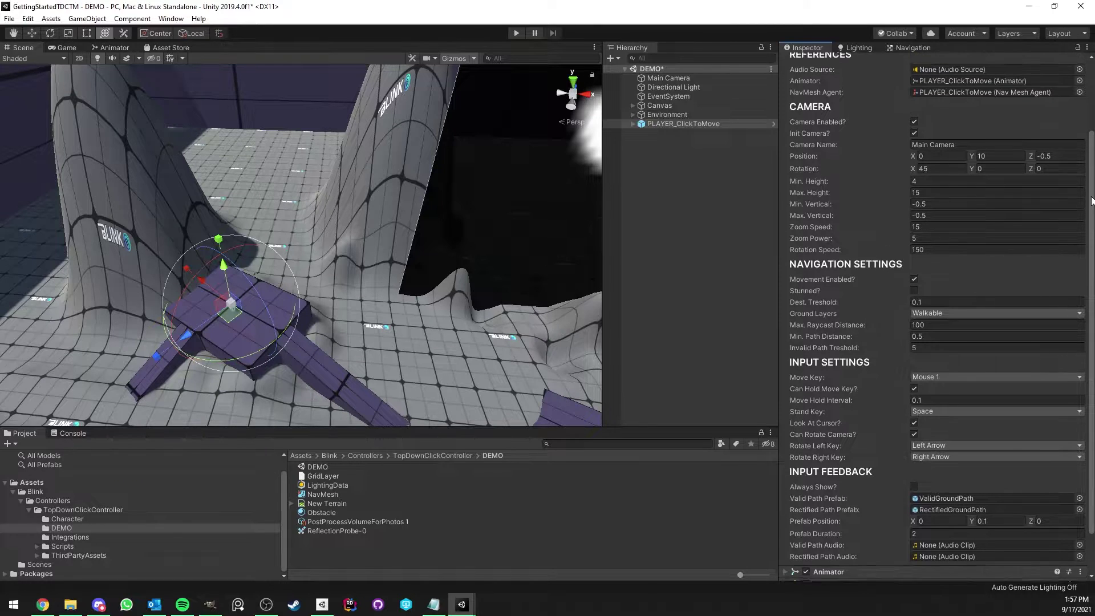
{"action": "scroll", "coordinate": [1090, 201], "scroll_direction": "up", "scroll_amount": 2}
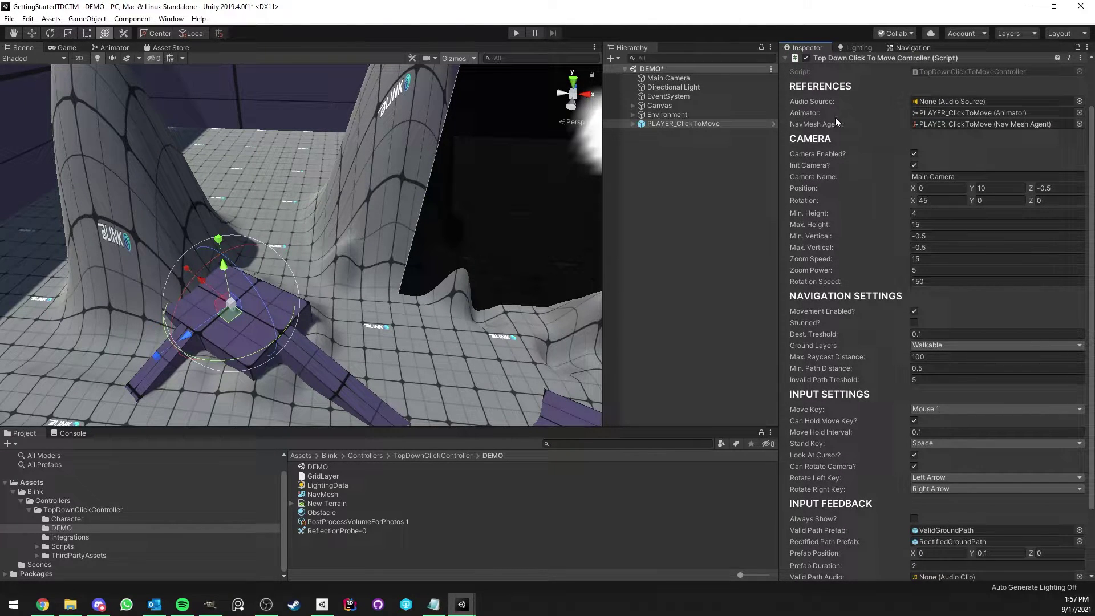
{"action": "mouse_move", "coordinate": [823, 100]}
{"action": "left_click_drag", "start_coordinate": [701, 124], "coordinate": [950, 124]}
{"action": "left_click_drag", "start_coordinate": [703, 123], "coordinate": [938, 119]}
Turn Camera Enabled off and back on in the controller's Camera settings
{"action": "left_click", "coordinate": [914, 154]}
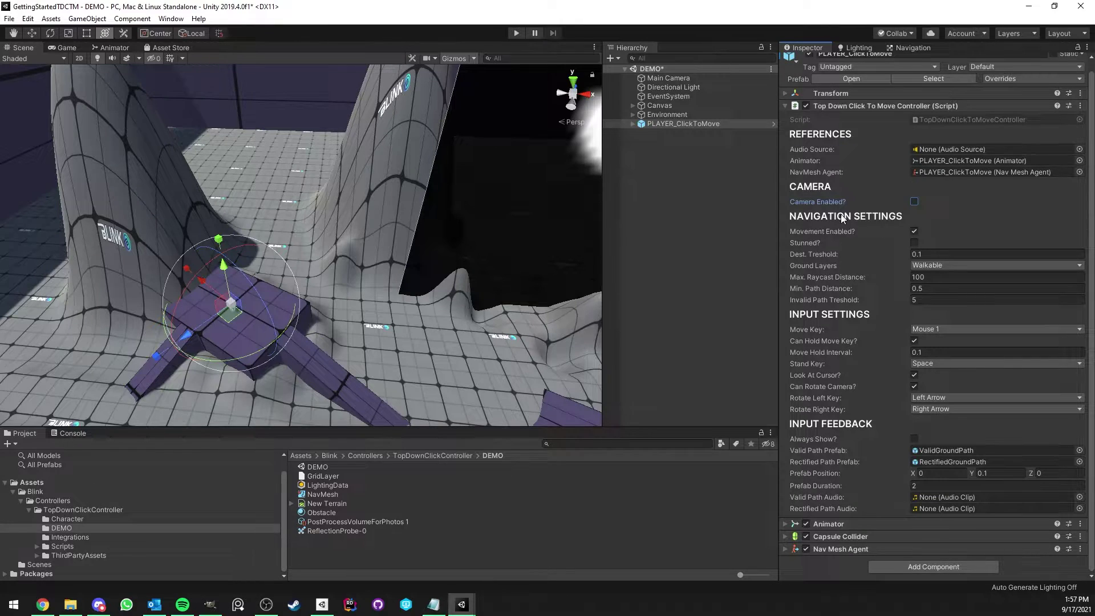
{"action": "left_click", "coordinate": [914, 201]}
Run the scene with Maximize On Play off and send the character around the platform with the camera following
{"action": "left_click", "coordinate": [516, 33]}
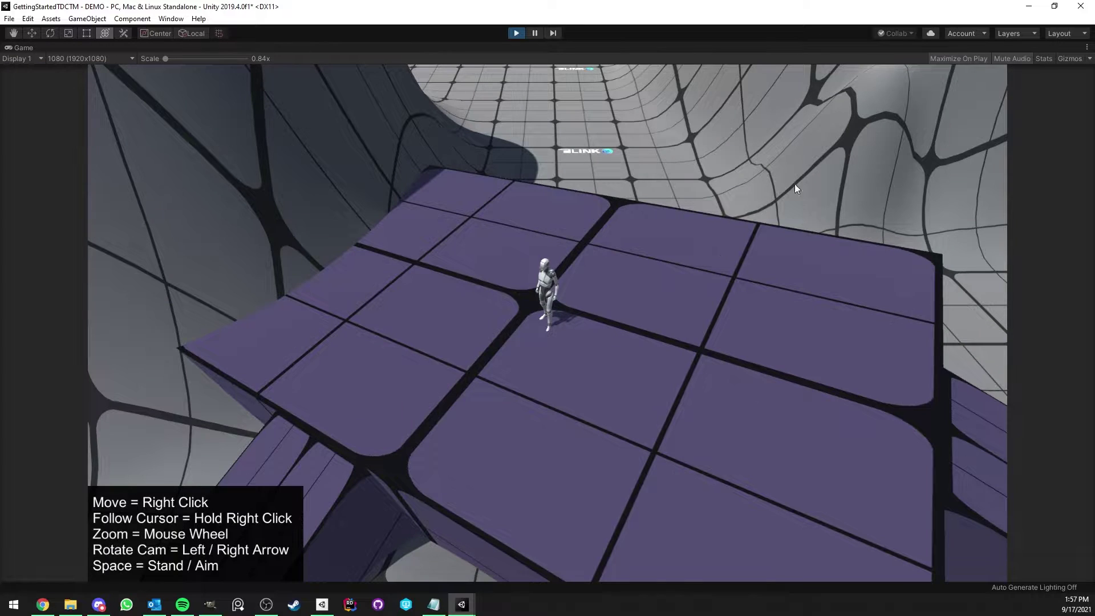
{"action": "left_click", "coordinate": [534, 34]}
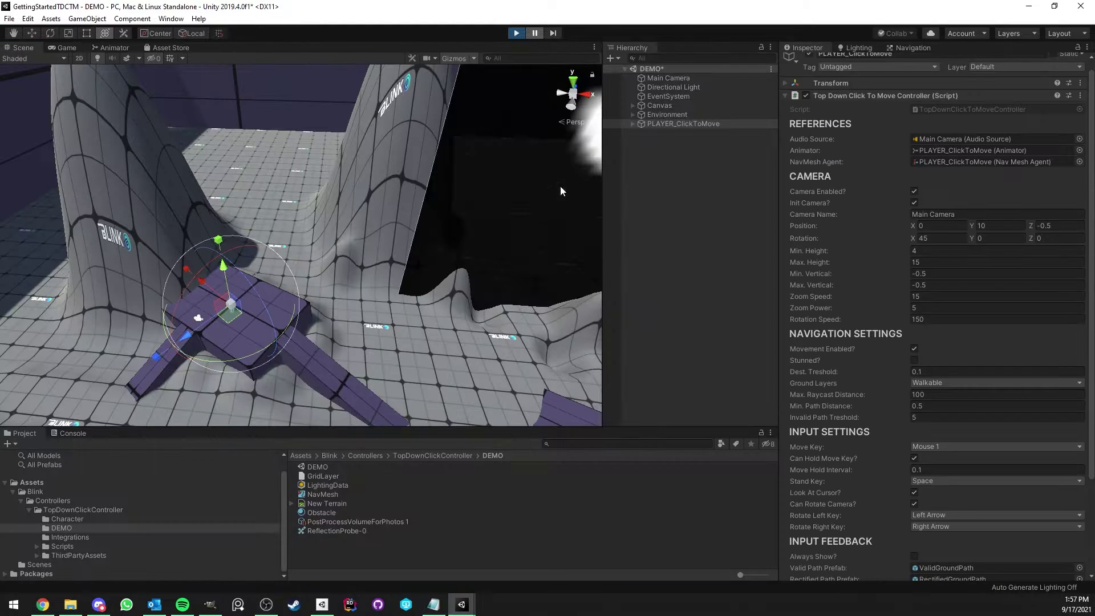
{"action": "right_click", "coordinate": [425, 228]}
{"action": "right_click", "coordinate": [446, 288]}
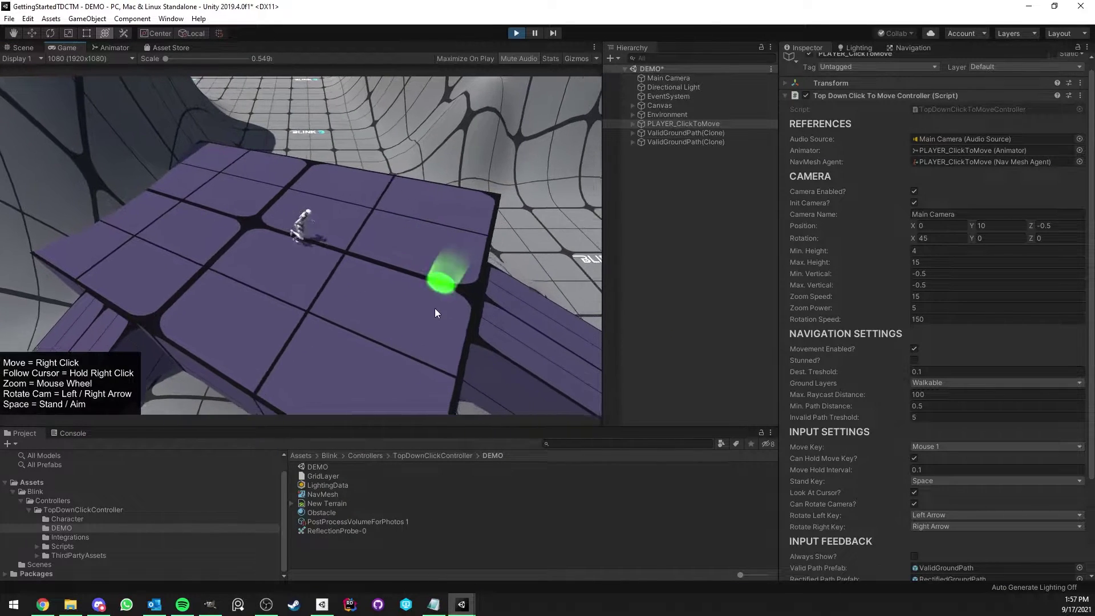
{"action": "right_click", "coordinate": [433, 308]}
{"action": "right_click", "coordinate": [396, 275]}
{"action": "right_click", "coordinate": [371, 297]}
{"action": "right_click", "coordinate": [248, 170]}
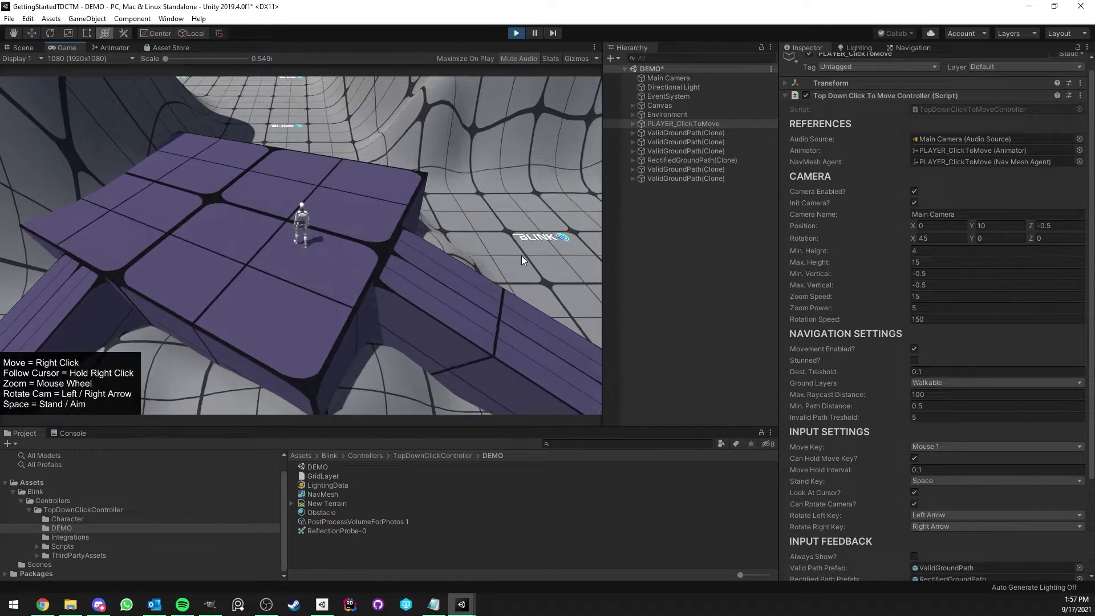
{"action": "right_click", "coordinate": [521, 255]}
Disable Camera Enabled during play, test moving the character with the camera fixed, and re-enable the setting
{"action": "left_click", "coordinate": [914, 190]}
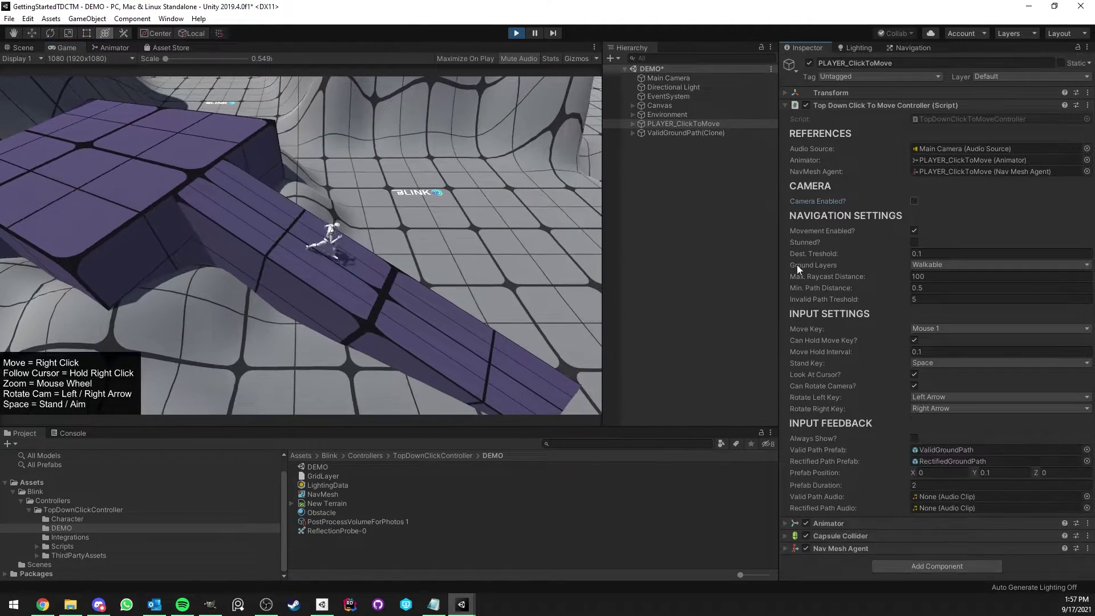
{"action": "right_click", "coordinate": [497, 254]}
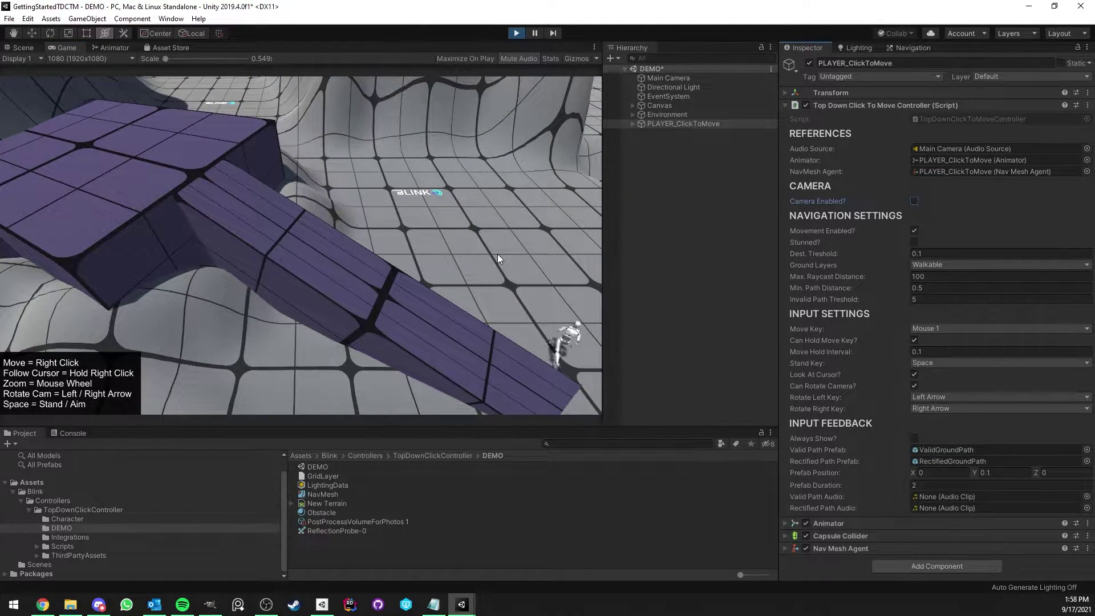
{"action": "right_click", "coordinate": [547, 300]}
{"action": "right_click", "coordinate": [479, 298]}
{"action": "right_click", "coordinate": [427, 240]}
{"action": "right_click", "coordinate": [368, 184]}
{"action": "right_click", "coordinate": [274, 163]}
{"action": "right_click", "coordinate": [186, 152]}
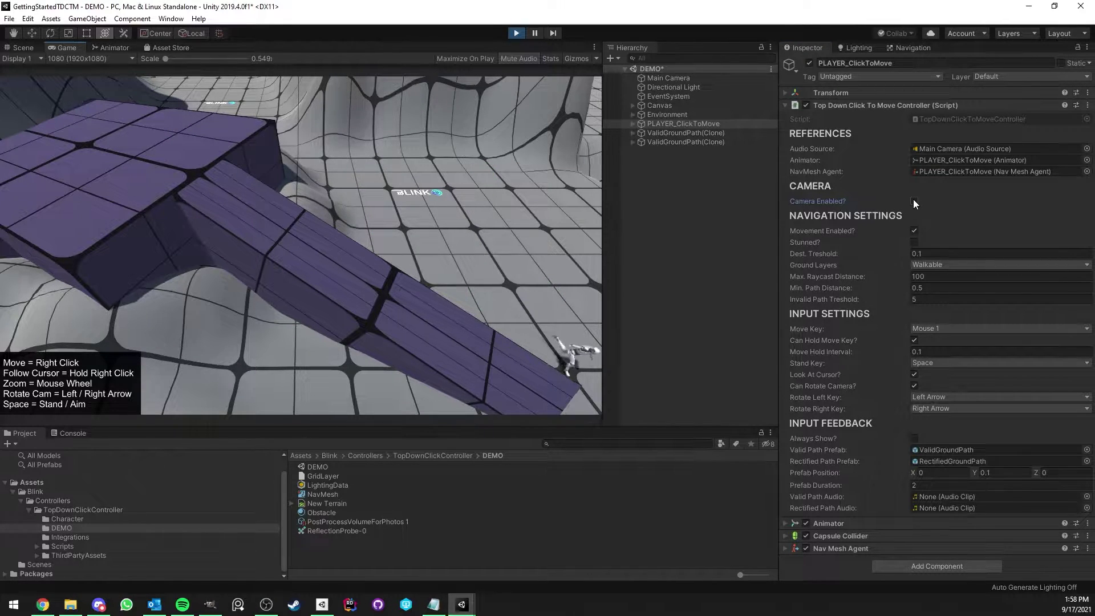
{"action": "left_click", "coordinate": [914, 201]}
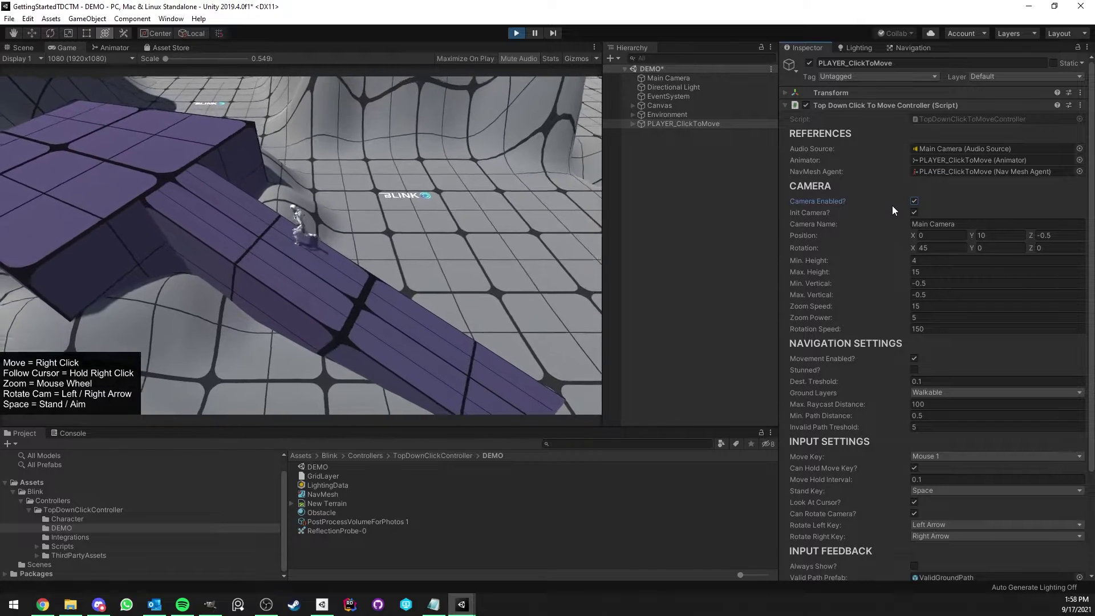
Turn Camera Enabled off again, send the character down to several ground points, and turn the camera back on
{"action": "left_click", "coordinate": [914, 200]}
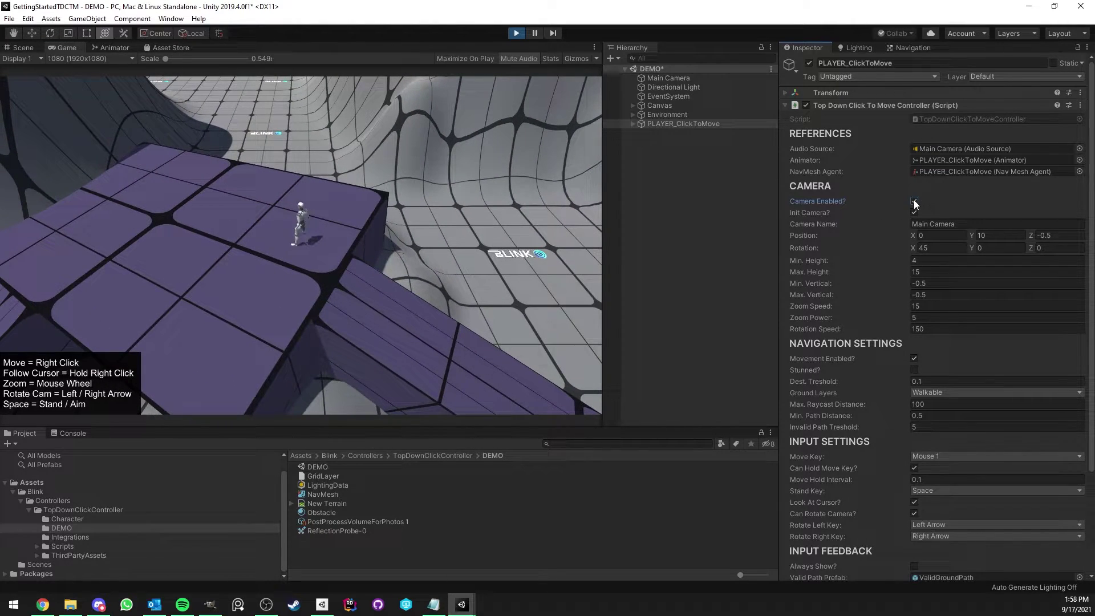
{"action": "right_click", "coordinate": [449, 349]}
{"action": "right_click", "coordinate": [526, 288]}
{"action": "right_click", "coordinate": [249, 251]}
{"action": "right_click", "coordinate": [399, 330]}
{"action": "right_click", "coordinate": [460, 241]}
{"action": "right_click", "coordinate": [367, 241]}
{"action": "right_click", "coordinate": [494, 244]}
{"action": "left_click", "coordinate": [914, 201]}
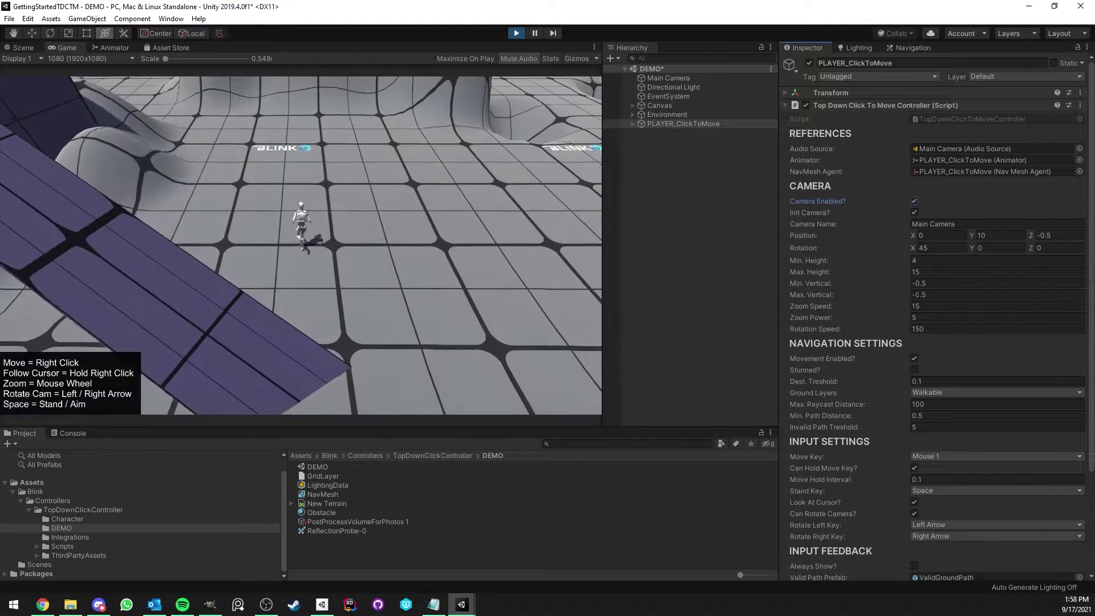
Test the running character with Movement Enabled off, turn the option back on, and stop the scene
{"action": "left_click", "coordinate": [914, 358]}
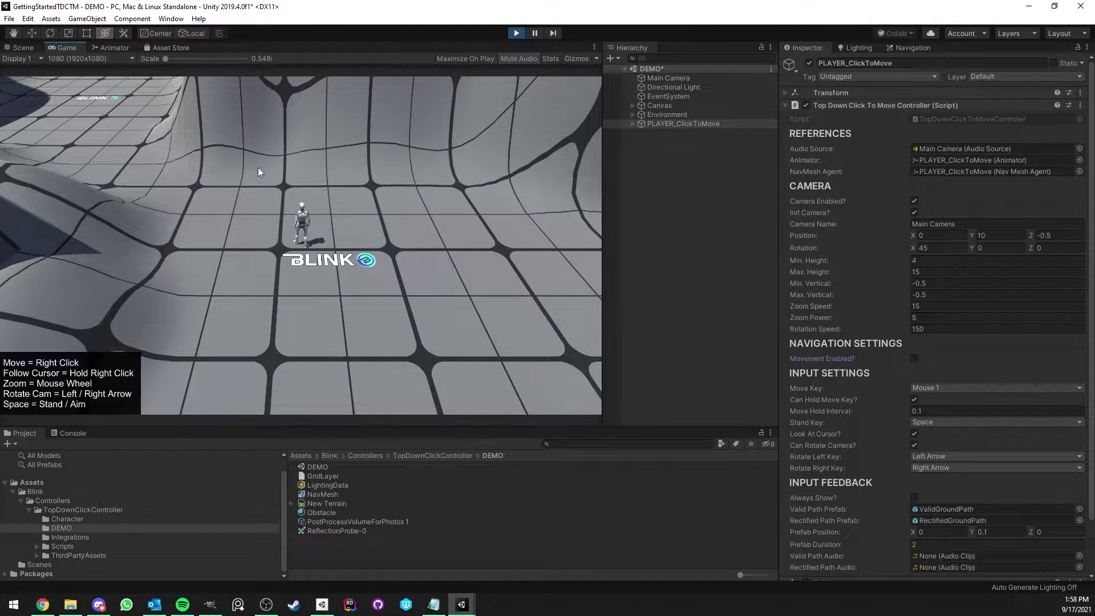
{"action": "left_click", "coordinate": [915, 359]}
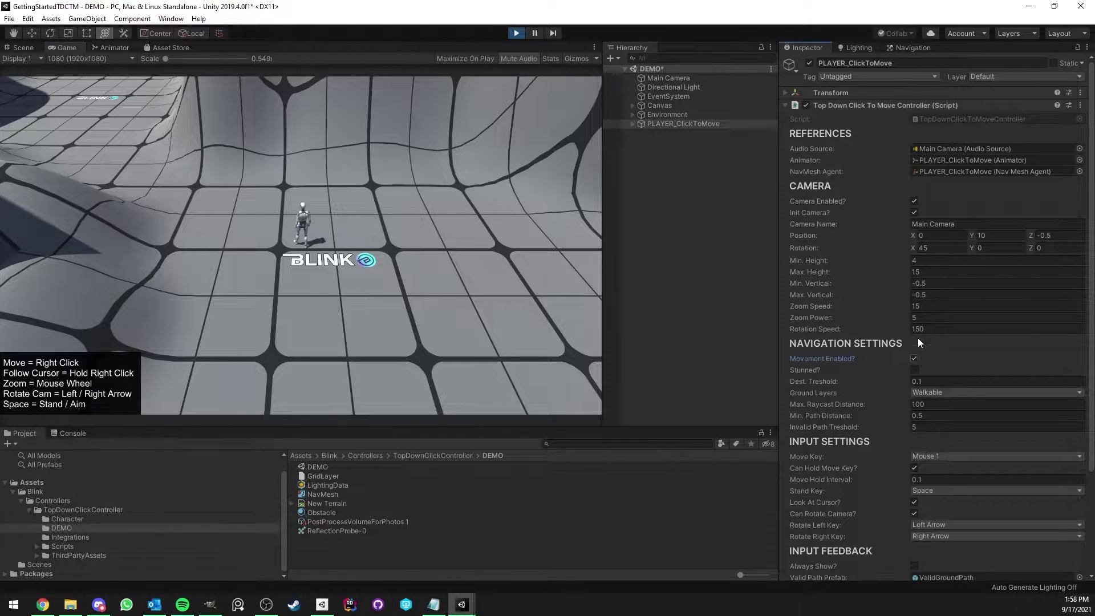
{"action": "left_click", "coordinate": [514, 33]}
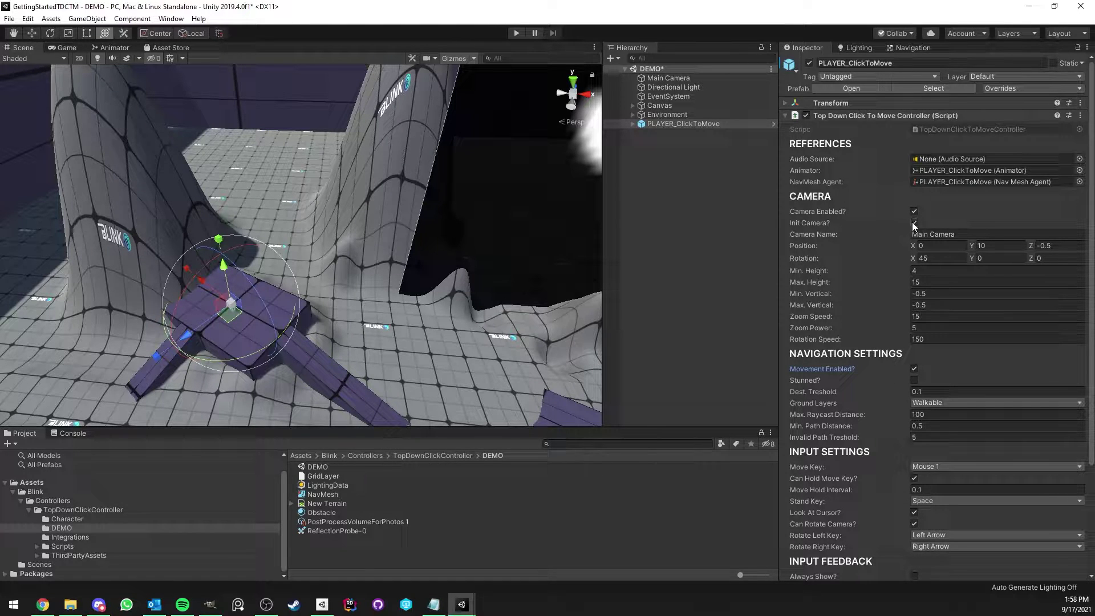
Turn off Init Camera to inspect the direct Camera reference, and turn the option back on
{"action": "left_click", "coordinate": [914, 223]}
{"action": "left_click_drag", "start_coordinate": [669, 80], "coordinate": [526, 210]}
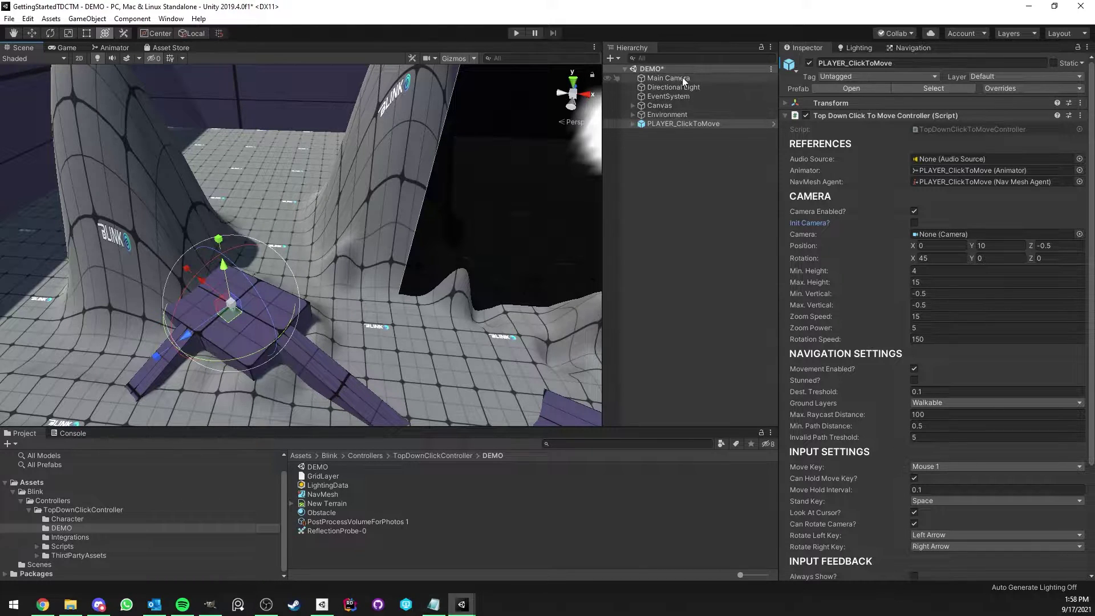
{"action": "left_click", "coordinate": [913, 222]}
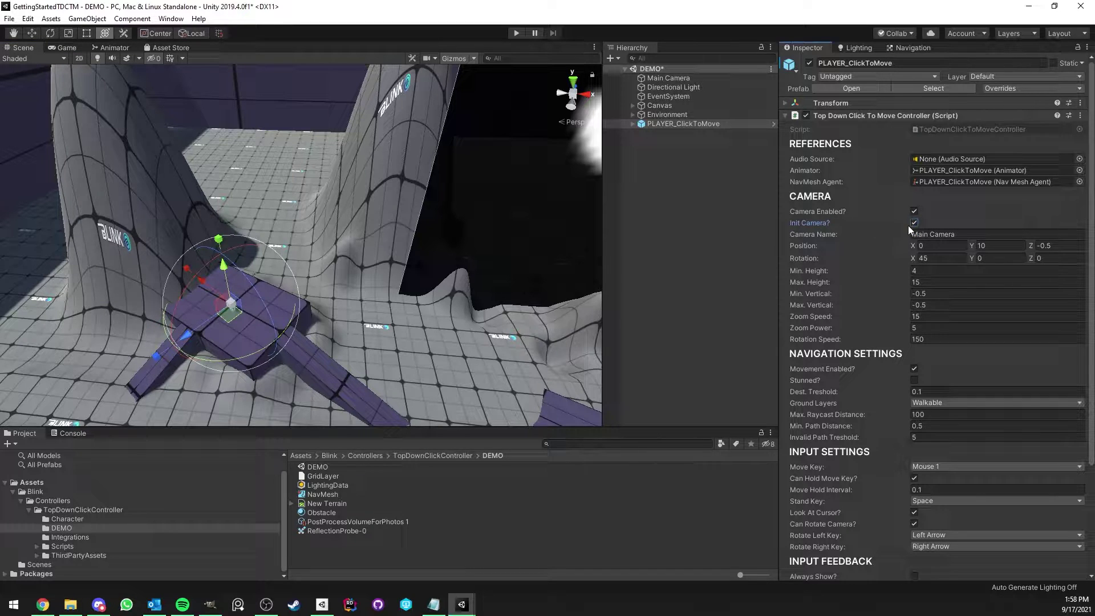
Check the controller's Camera Name against the Main Camera object in the scene
{"action": "left_click", "coordinate": [968, 237]}
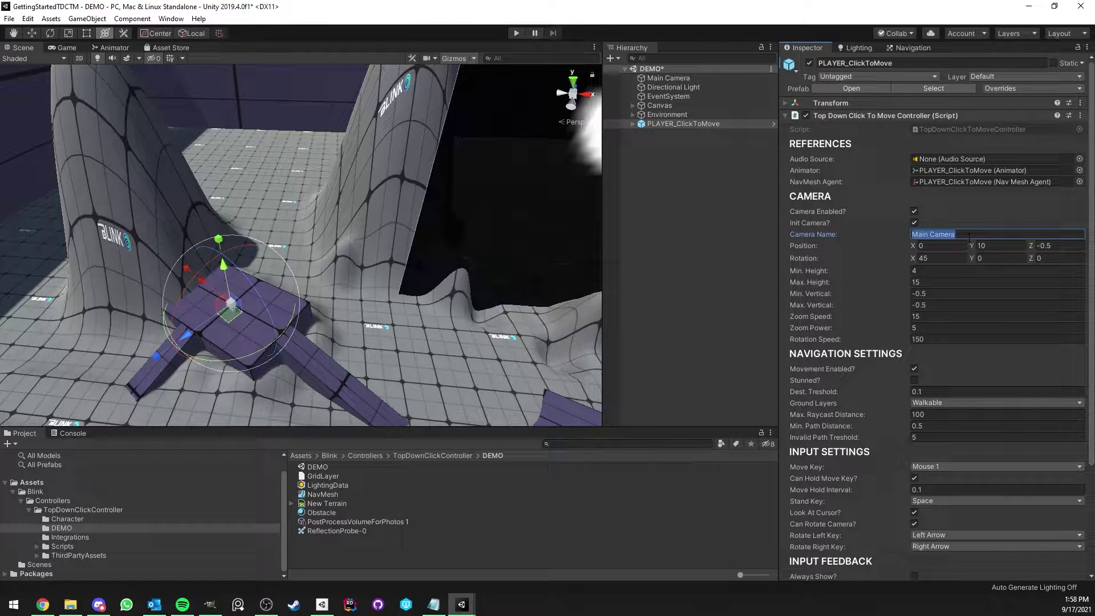
{"action": "left_click", "coordinate": [679, 77]}
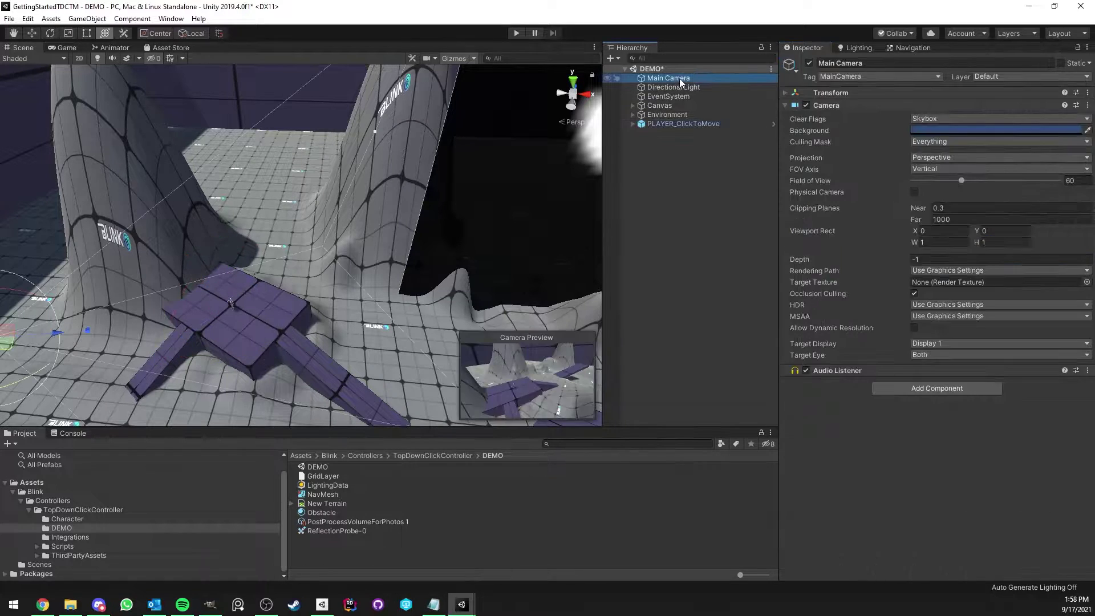
{"action": "left_click", "coordinate": [710, 124]}
{"action": "left_click", "coordinate": [958, 236]}
{"action": "left_click", "coordinate": [979, 235]}
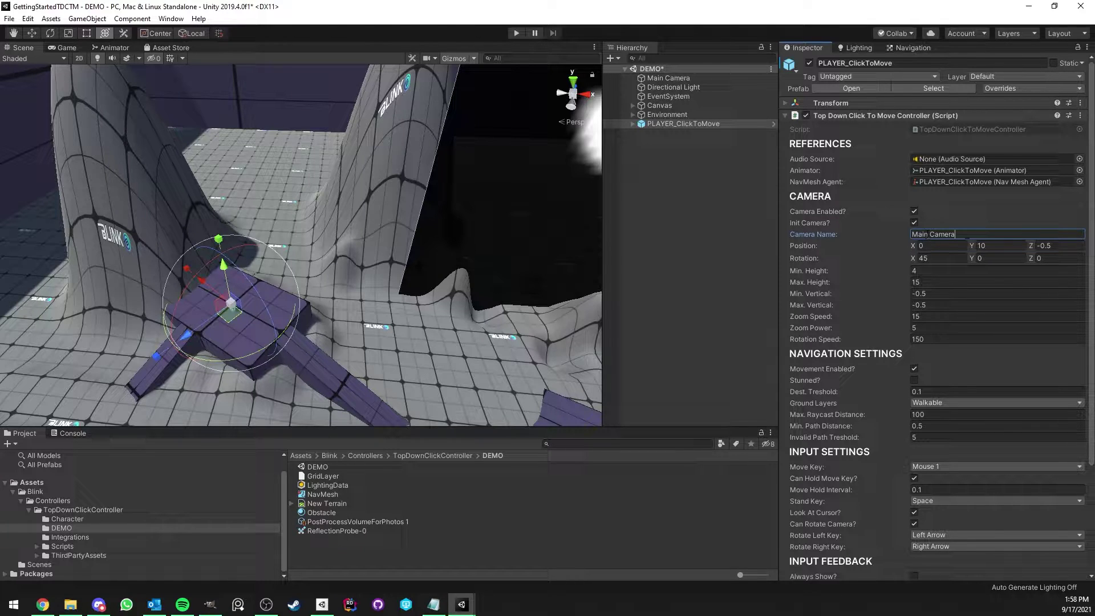
{"action": "left_click_drag", "start_coordinate": [968, 237], "coordinate": [841, 224]}
{"action": "left_click", "coordinate": [974, 231]}
Review the controller's camera Position X, Y and Z values alongside the Game view
{"action": "key", "text": "Tab"}
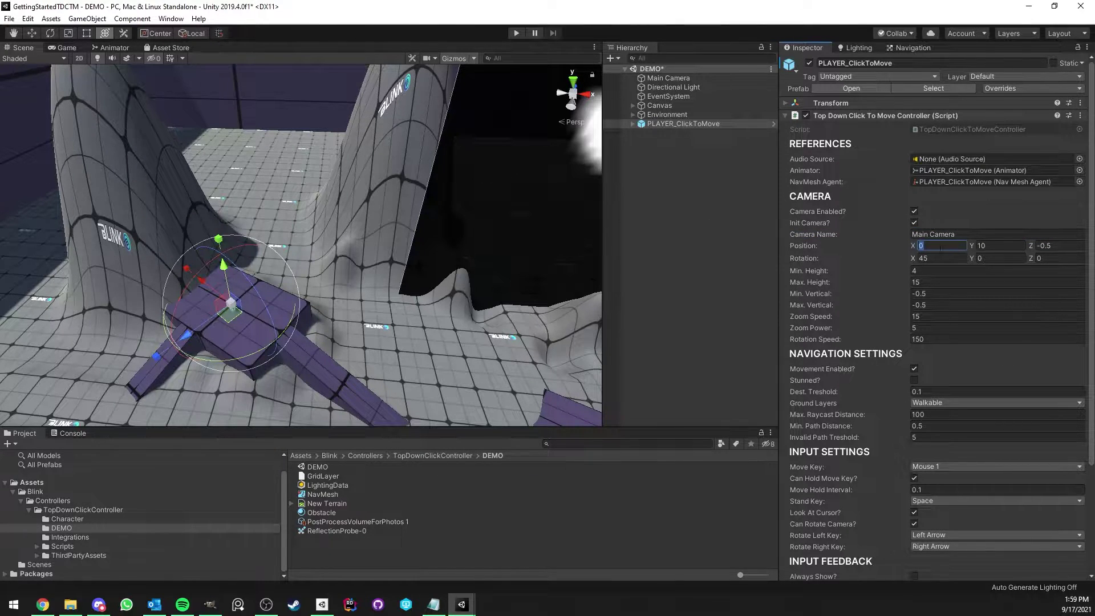
{"action": "left_click", "coordinate": [64, 48]}
{"action": "left_click", "coordinate": [1005, 251]}
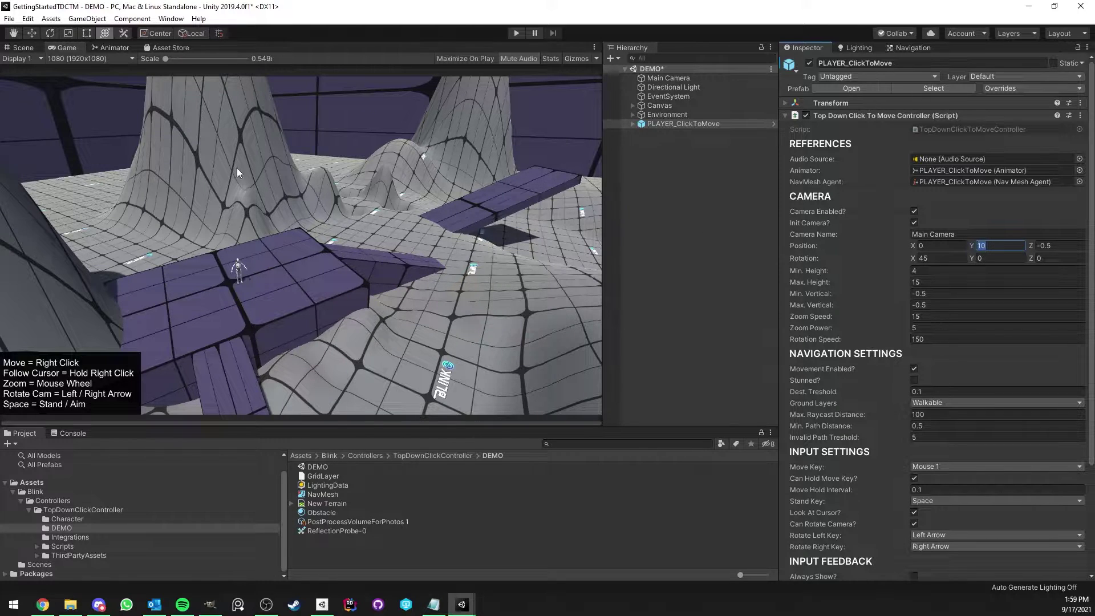
{"action": "left_click", "coordinate": [1059, 246]}
{"action": "left_click", "coordinate": [1059, 246]}
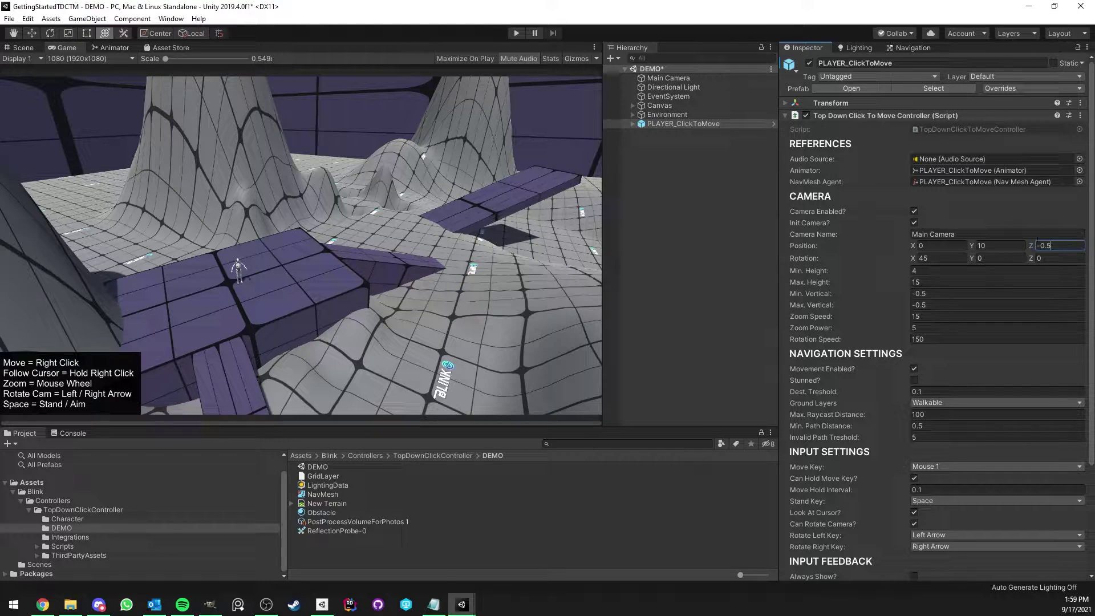
Set the camera's X rotation to 90, play the scene while moving the character around the platform, and stop it
{"action": "left_click", "coordinate": [943, 259]}
{"action": "type", "text": "90"}
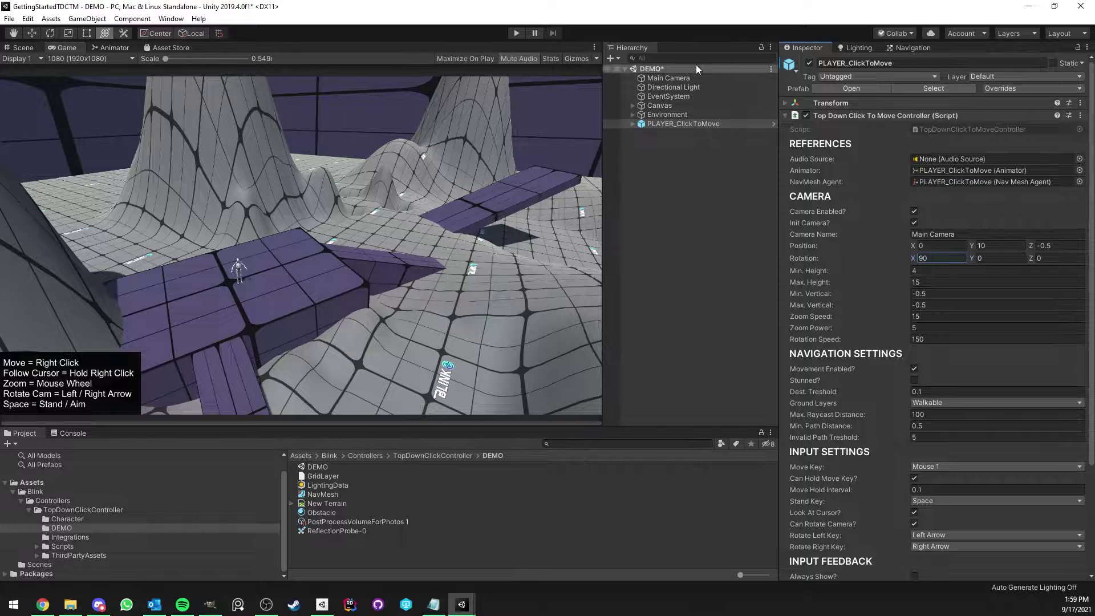
{"action": "left_click", "coordinate": [517, 32]}
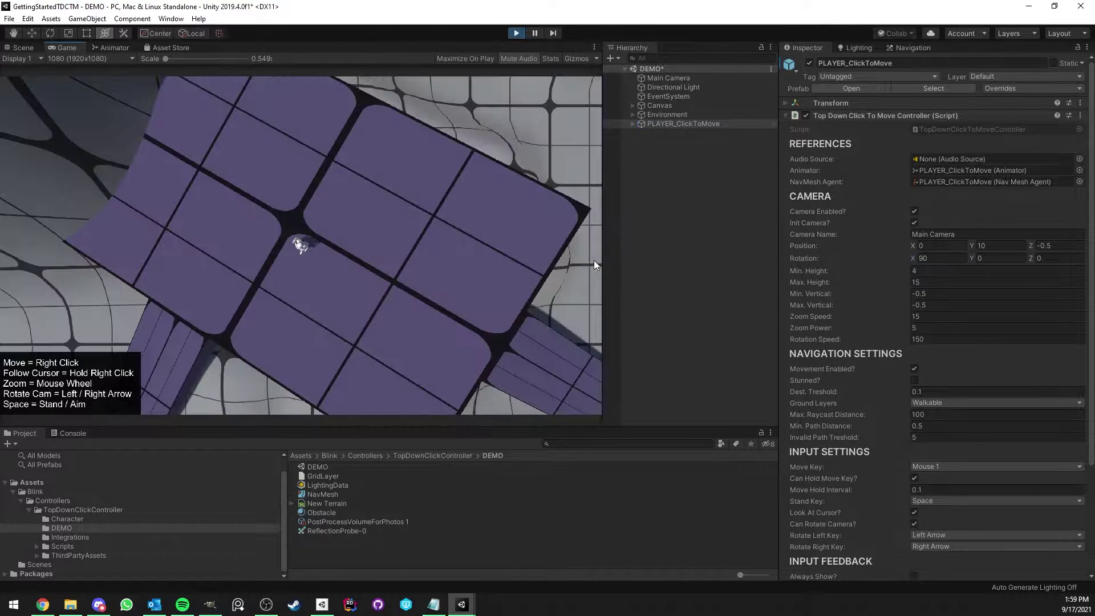
{"action": "right_click", "coordinate": [365, 200]}
{"action": "right_click", "coordinate": [435, 250]}
{"action": "right_click", "coordinate": [381, 305]}
{"action": "right_click", "coordinate": [299, 290]}
{"action": "right_click", "coordinate": [232, 251]}
{"action": "right_click", "coordinate": [225, 162]}
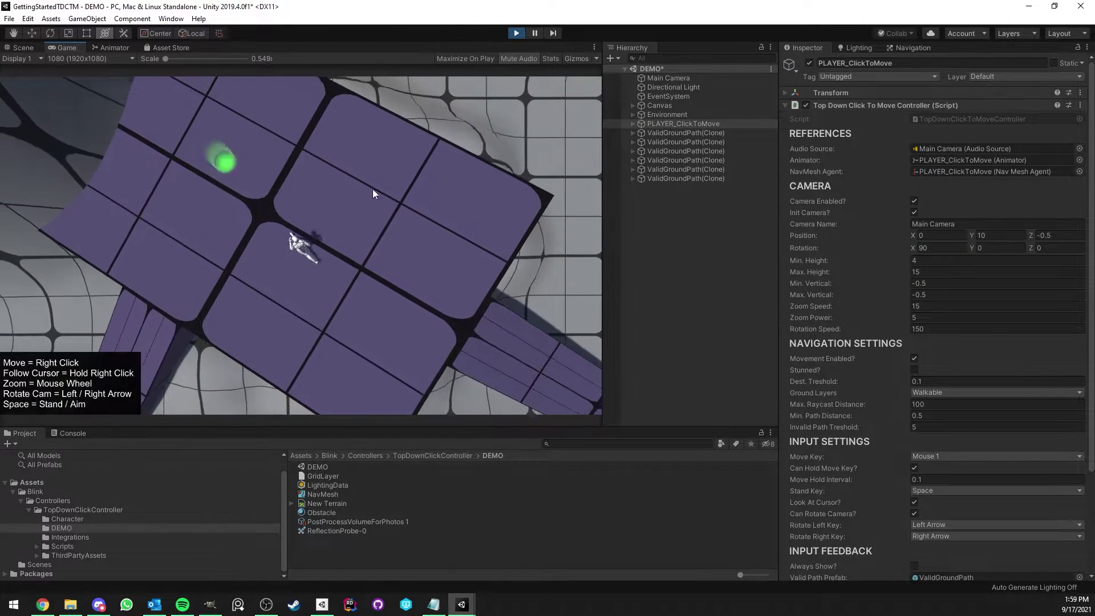
{"action": "right_click", "coordinate": [376, 186]}
{"action": "right_click", "coordinate": [429, 319]}
{"action": "left_click", "coordinate": [518, 32]}
Set the camera's X rotation to 45, test the view in play mode by moving the character, and stop the scene
{"action": "left_click", "coordinate": [938, 258]}
{"action": "type", "text": "45"}
{"action": "left_click", "coordinate": [516, 33]}
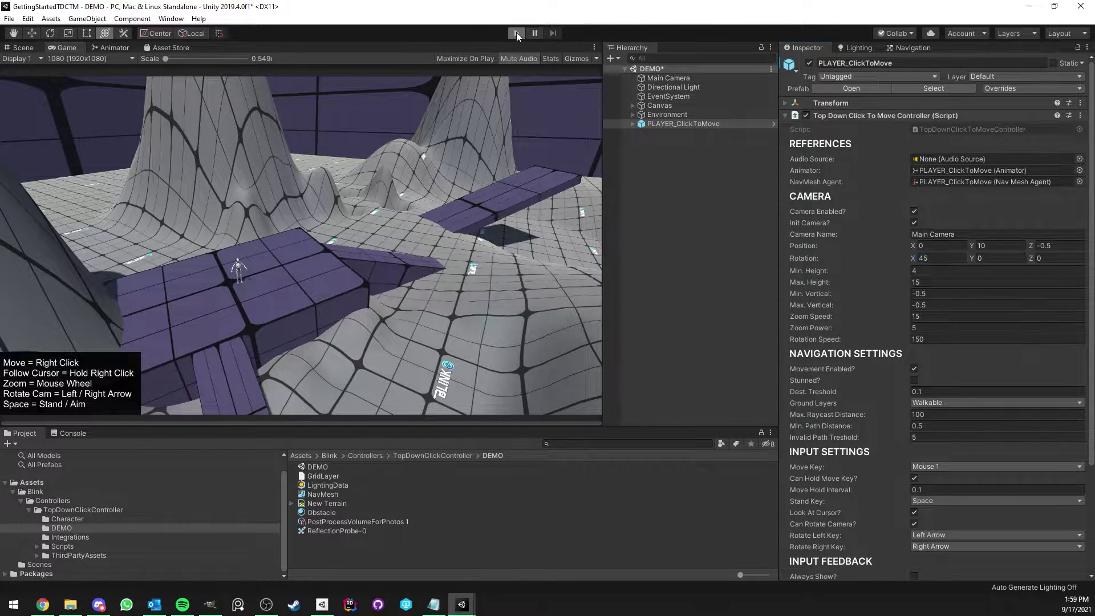
{"action": "right_click", "coordinate": [364, 236]}
{"action": "right_click", "coordinate": [392, 242]}
{"action": "right_click", "coordinate": [398, 282]}
{"action": "right_click", "coordinate": [224, 255]}
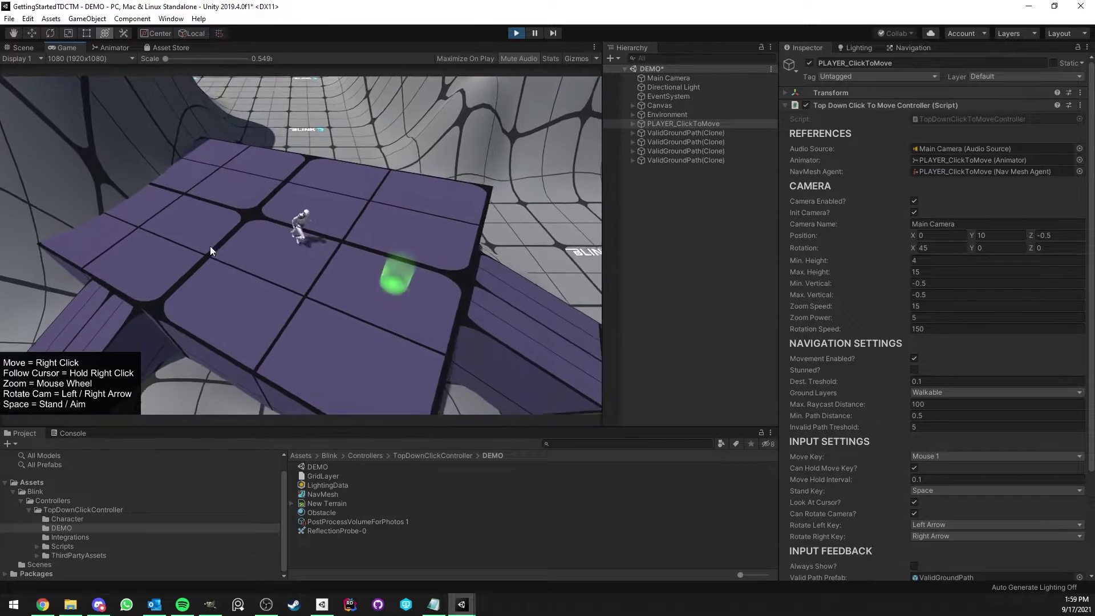
{"action": "right_click", "coordinate": [302, 165]}
{"action": "right_click", "coordinate": [444, 231]}
{"action": "right_click", "coordinate": [445, 228]}
{"action": "left_click", "coordinate": [516, 34]}
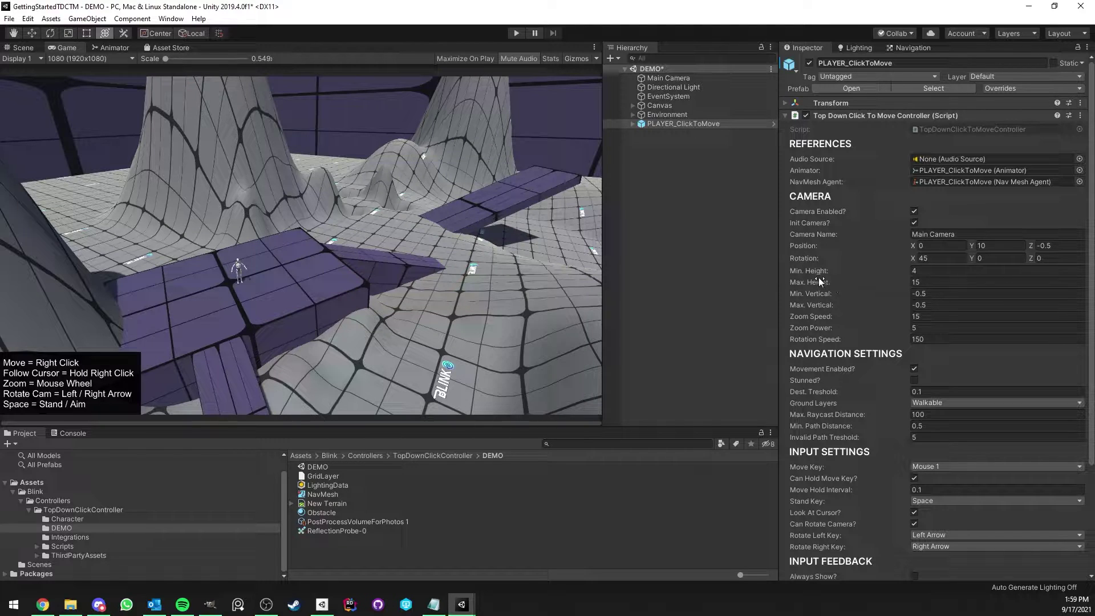
Set the camera's Min. Height to 1 and Max. Height to 40, and play the scene to test the zoom range
{"action": "left_click", "coordinate": [922, 272]}
{"action": "left_click", "coordinate": [925, 270]}
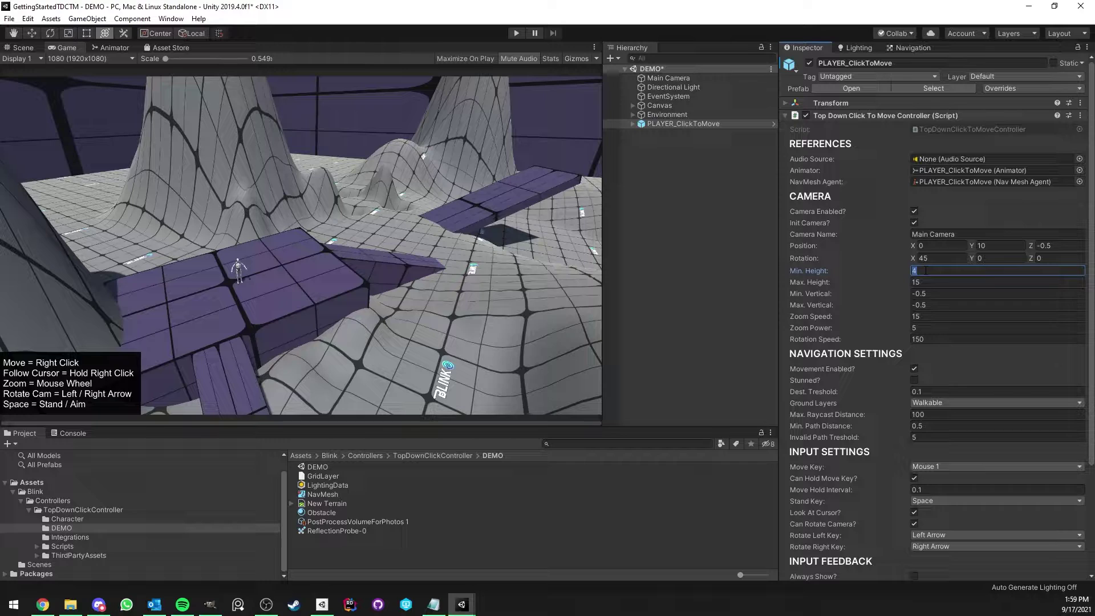
{"action": "type", "text": "1"}
{"action": "left_click", "coordinate": [930, 283]}
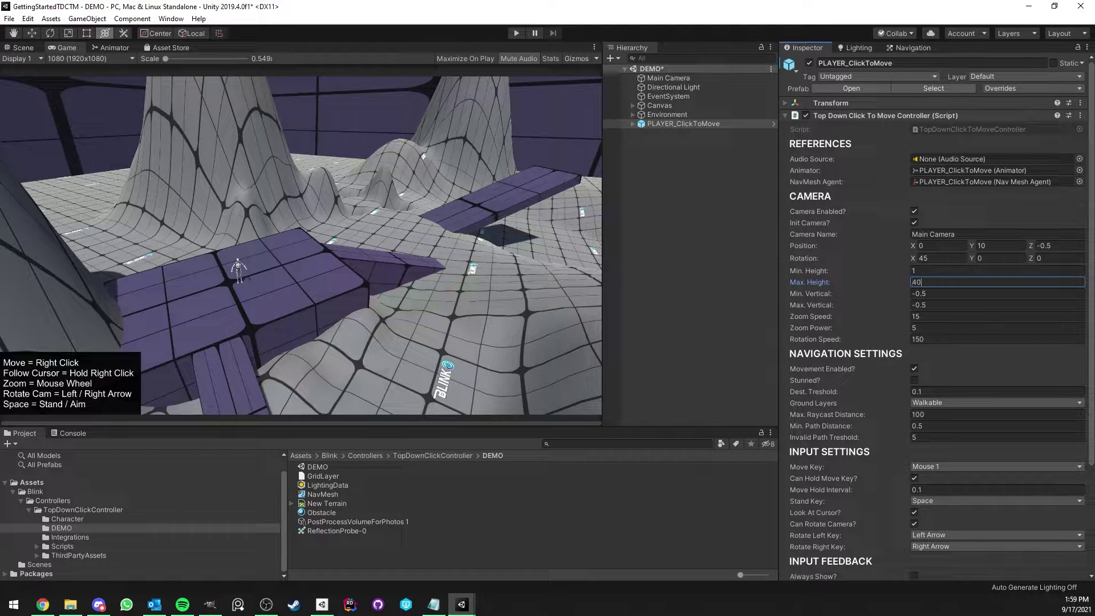
{"action": "left_click", "coordinate": [511, 33]}
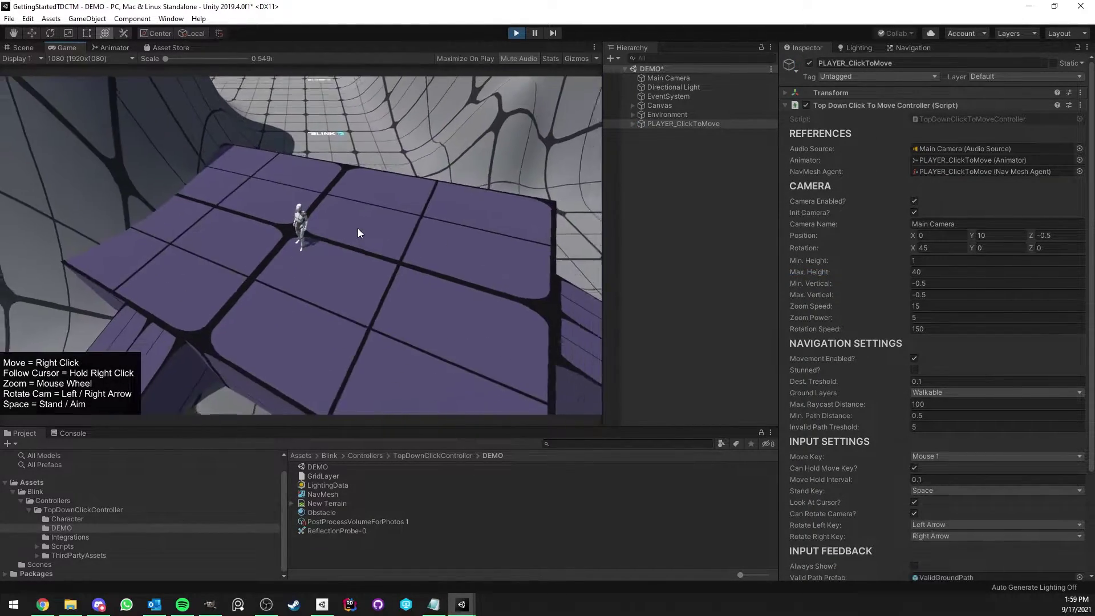
{"action": "scroll", "coordinate": [358, 228], "scroll_direction": "down", "scroll_amount": 6}
{"action": "scroll", "coordinate": [354, 232], "scroll_direction": "up", "scroll_amount": 5}
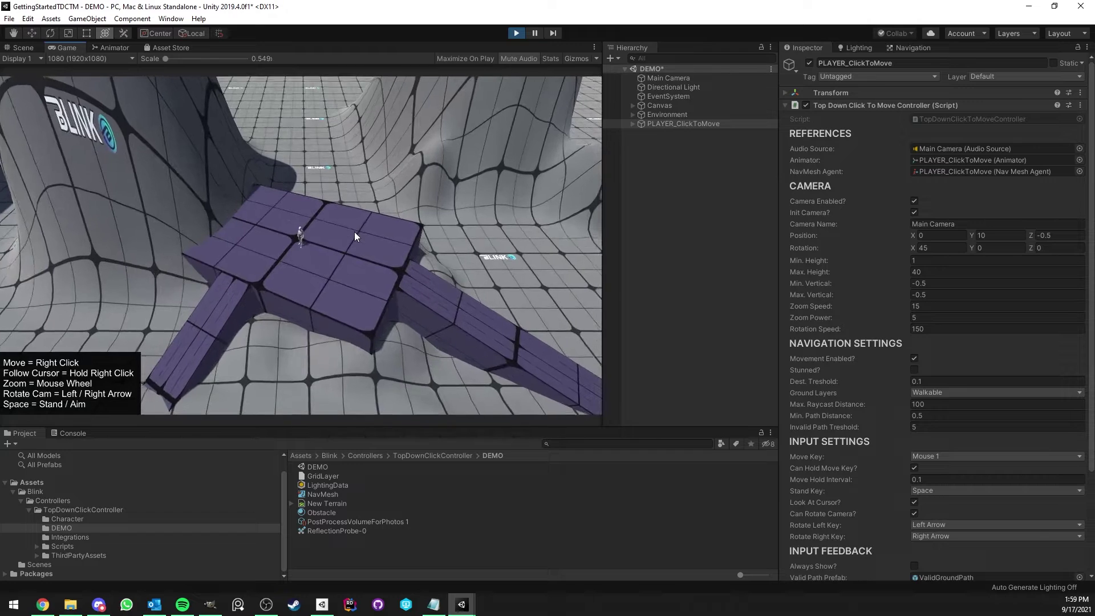
Set Zoom Power to 15 during play and test it by repeatedly zooming the camera in and out
{"action": "left_click", "coordinate": [928, 305]}
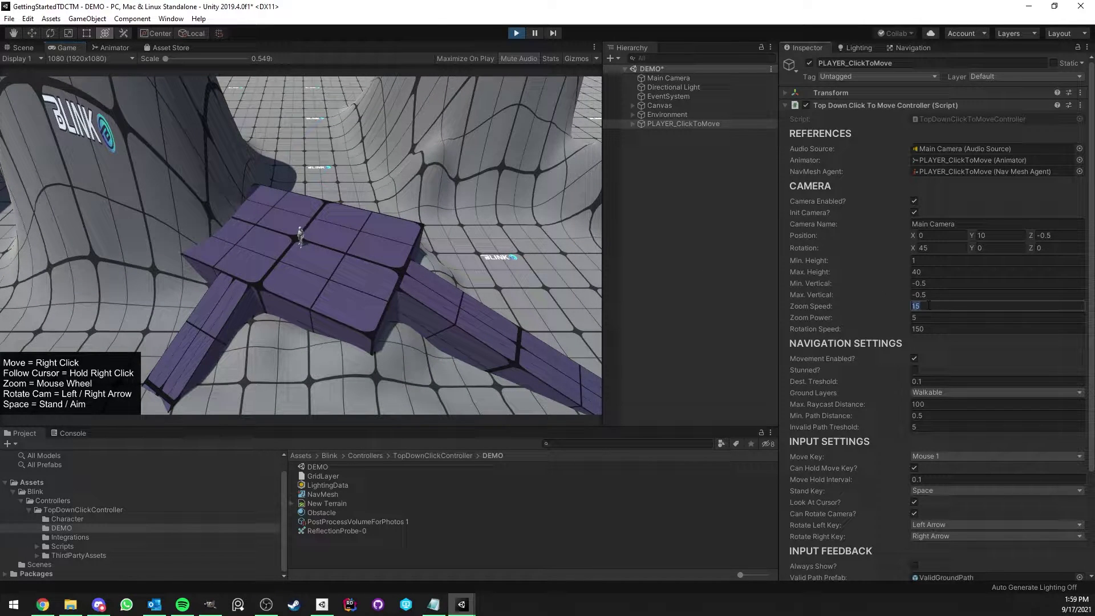
{"action": "left_click", "coordinate": [922, 318]}
{"action": "type", "text": "15"}
{"action": "right_click", "coordinate": [313, 253]}
{"action": "scroll", "coordinate": [341, 248], "scroll_direction": "up", "scroll_amount": 3}
{"action": "scroll", "coordinate": [341, 248], "scroll_direction": "down", "scroll_amount": 3}
{"action": "scroll", "coordinate": [342, 247], "scroll_direction": "up", "scroll_amount": 3}
{"action": "scroll", "coordinate": [342, 247], "scroll_direction": "down", "scroll_amount": 3}
{"action": "scroll", "coordinate": [342, 248], "scroll_direction": "up", "scroll_amount": 3}
{"action": "scroll", "coordinate": [342, 247], "scroll_direction": "down", "scroll_amount": 4}
Try Zoom Power at 1 by zooming in and out, and set it back to 5
{"action": "left_click_drag", "start_coordinate": [937, 317], "coordinate": [870, 321]}
{"action": "type", "text": "1"}
{"action": "right_click", "coordinate": [306, 242]}
{"action": "scroll", "coordinate": [308, 249], "scroll_direction": "up", "scroll_amount": 5}
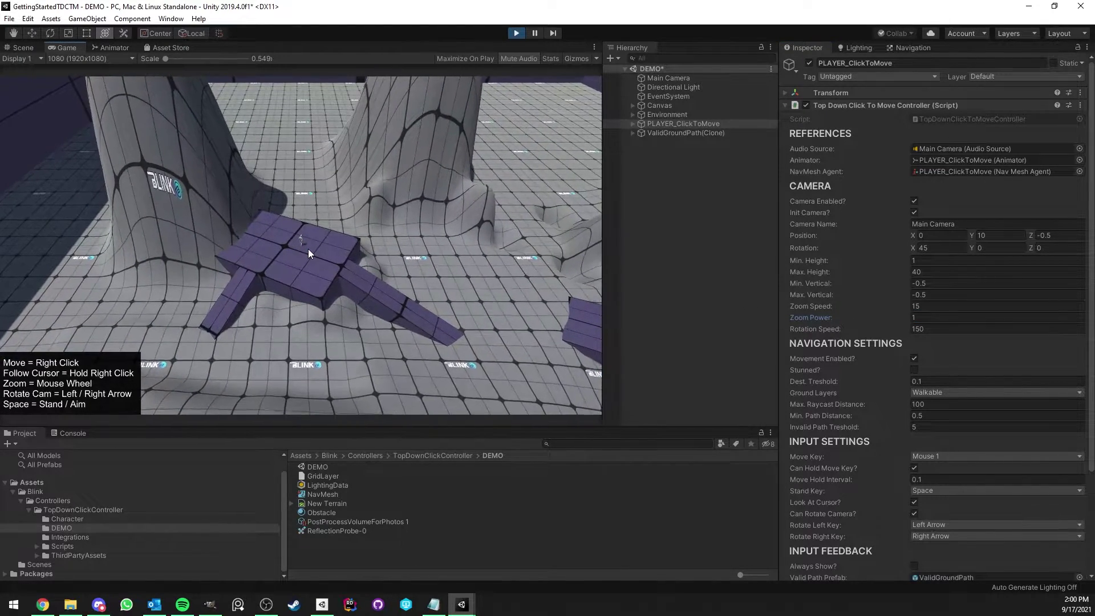
{"action": "scroll", "coordinate": [315, 251], "scroll_direction": "down", "scroll_amount": 1}
{"action": "left_click", "coordinate": [936, 317]}
{"action": "type", "text": "5"}
Set Zoom Speed to 50 and test how fast the camera zooms in and out
{"action": "left_click", "coordinate": [938, 305]}
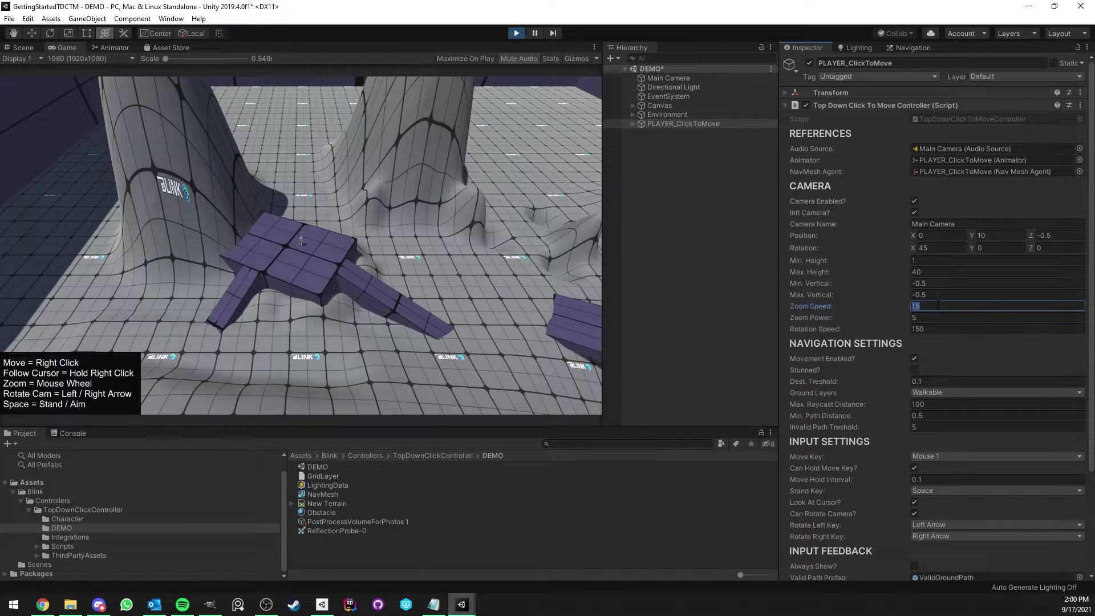
{"action": "type", "text": "50"}
{"action": "key", "text": "Return"}
{"action": "scroll", "coordinate": [290, 247], "scroll_direction": "up", "scroll_amount": 3}
{"action": "right_click", "coordinate": [291, 246]}
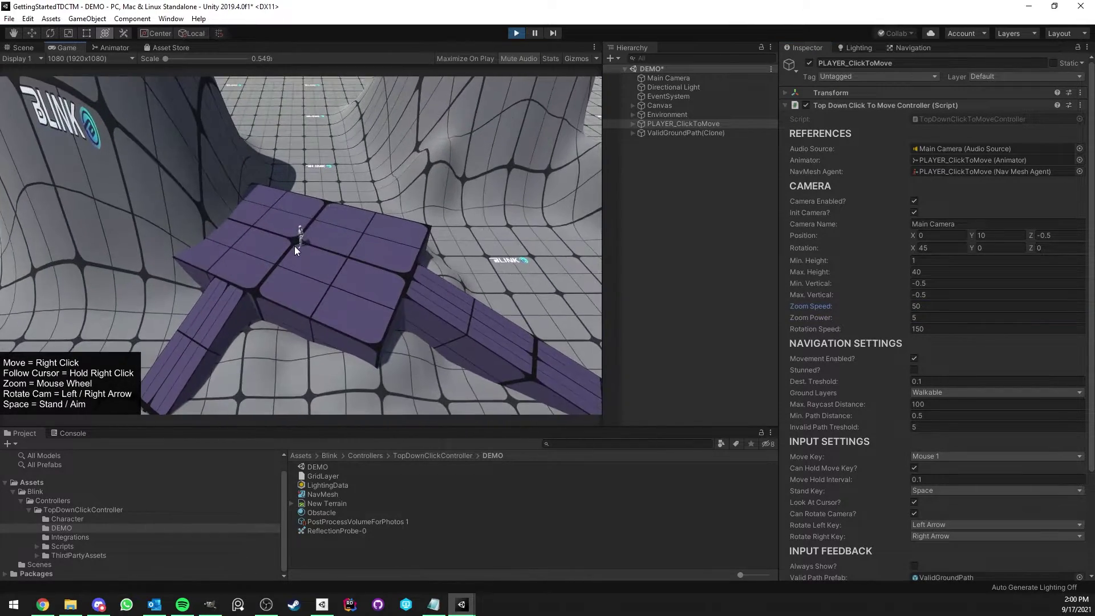
{"action": "scroll", "coordinate": [298, 246], "scroll_direction": "down", "scroll_amount": 2}
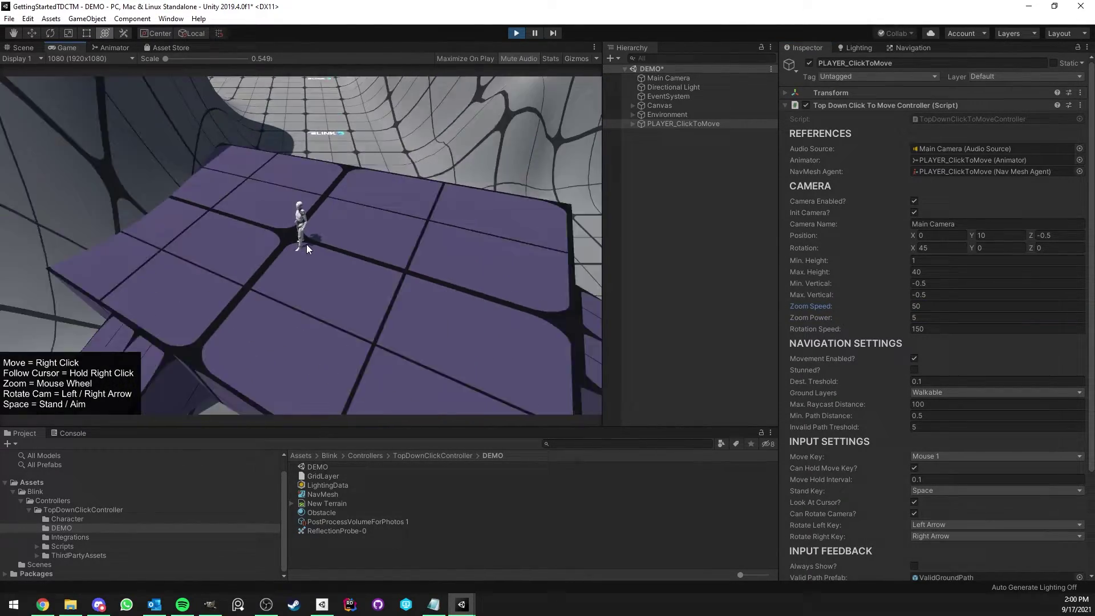
{"action": "scroll", "coordinate": [306, 244], "scroll_direction": "down", "scroll_amount": 5}
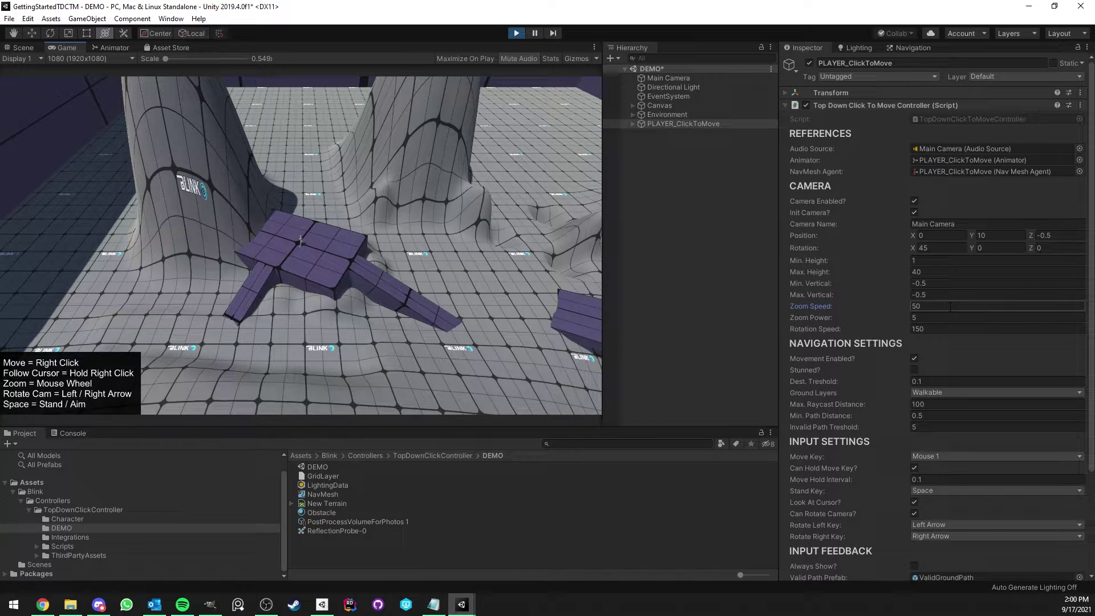
Set Zoom Speed to 1 and test zooming the camera in and out
{"action": "left_click", "coordinate": [950, 307]}
{"action": "type", "text": "1"}
{"action": "right_click", "coordinate": [312, 258]}
{"action": "scroll", "coordinate": [312, 259], "scroll_direction": "up", "scroll_amount": 3}
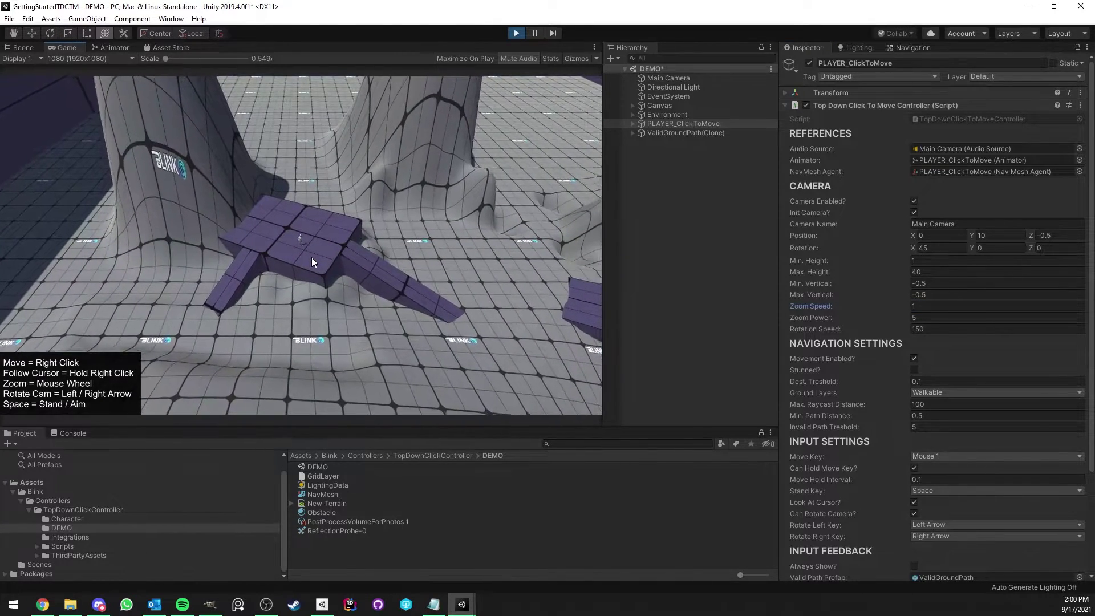
{"action": "scroll", "coordinate": [313, 259], "scroll_direction": "down", "scroll_amount": 3}
Set Zoom Speed to 15 and zoom in on the character and back out
{"action": "left_click", "coordinate": [947, 307]}
{"action": "type", "text": "15"}
{"action": "right_click", "coordinate": [313, 240]}
{"action": "scroll", "coordinate": [313, 240], "scroll_direction": "up", "scroll_amount": 2}
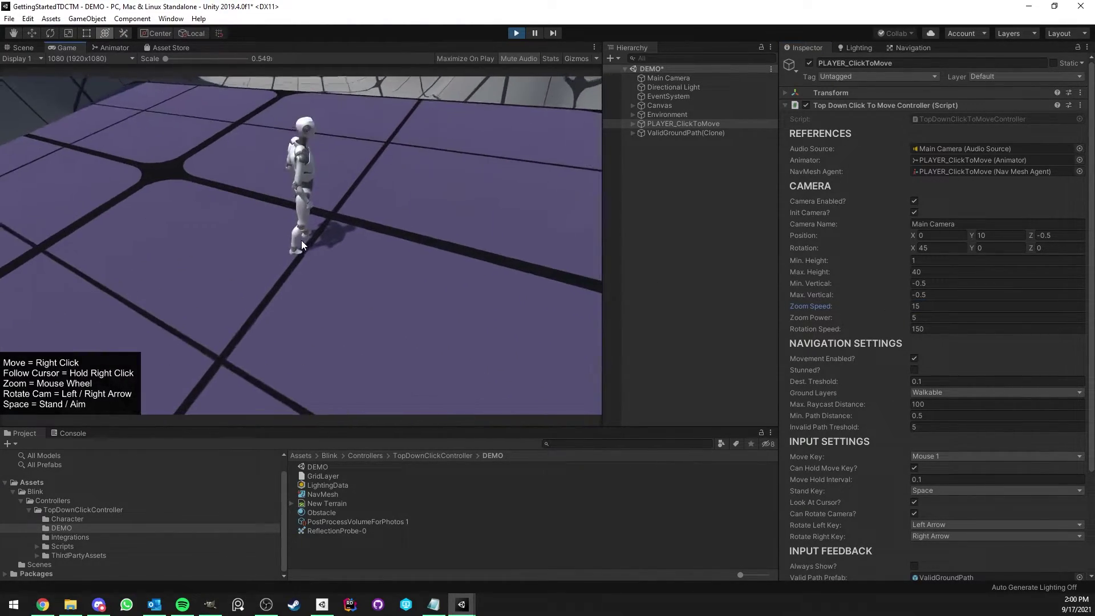
{"action": "scroll", "coordinate": [304, 240], "scroll_direction": "down", "scroll_amount": 3}
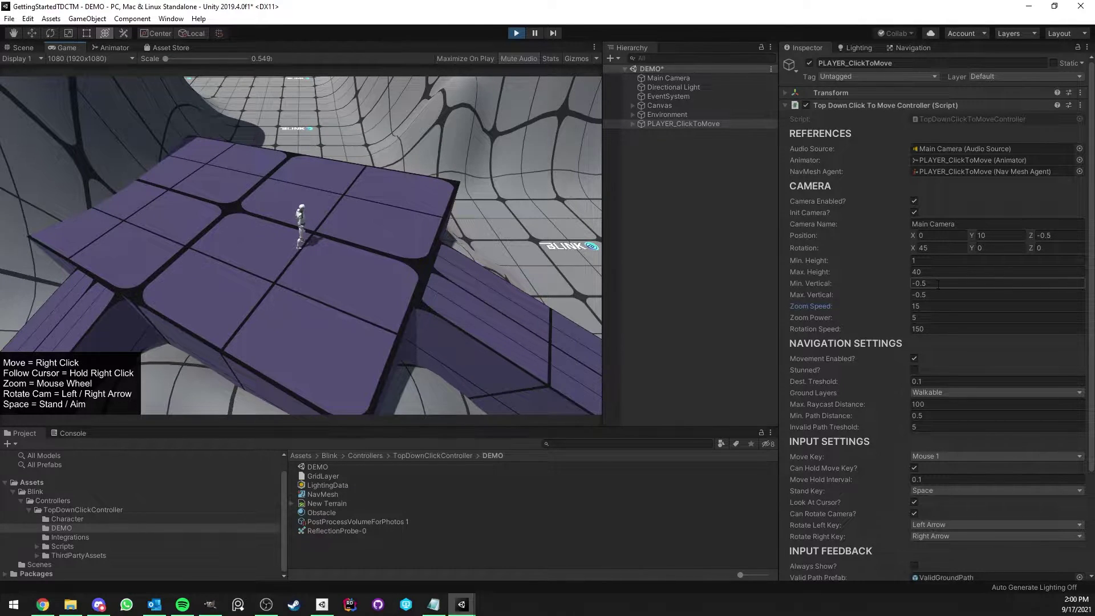
Send the character to several points on the platform, and zoom out and in to check how the camera follows
{"action": "right_click", "coordinate": [342, 228]}
{"action": "right_click", "coordinate": [274, 191]}
{"action": "right_click", "coordinate": [226, 187]}
{"action": "right_click", "coordinate": [308, 240]}
{"action": "right_click", "coordinate": [325, 294]}
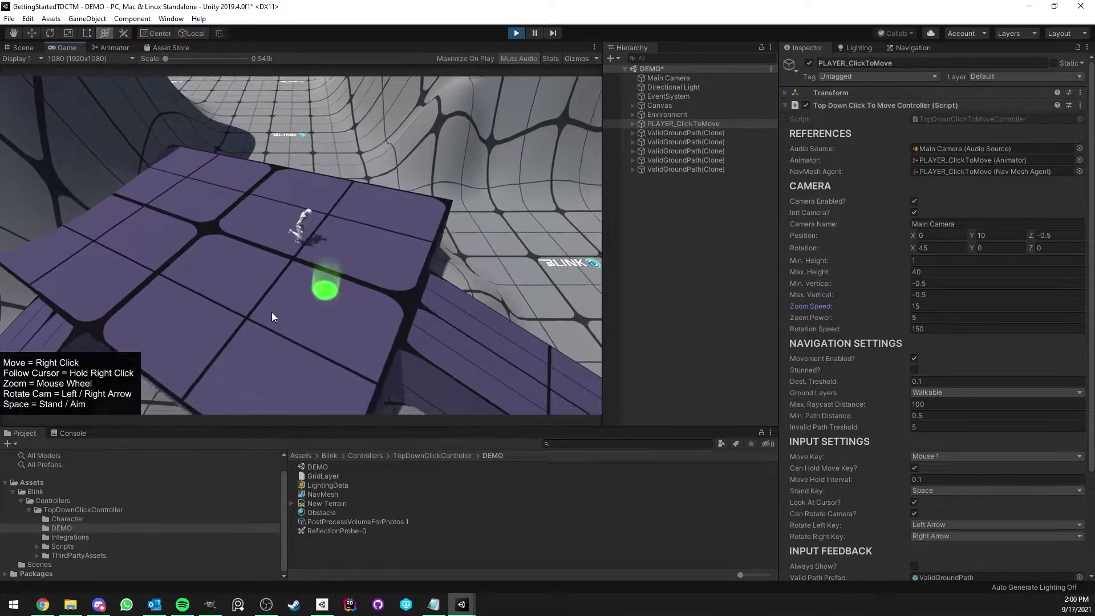
{"action": "right_click", "coordinate": [257, 279]}
{"action": "right_click", "coordinate": [264, 200]}
{"action": "right_click", "coordinate": [305, 282]}
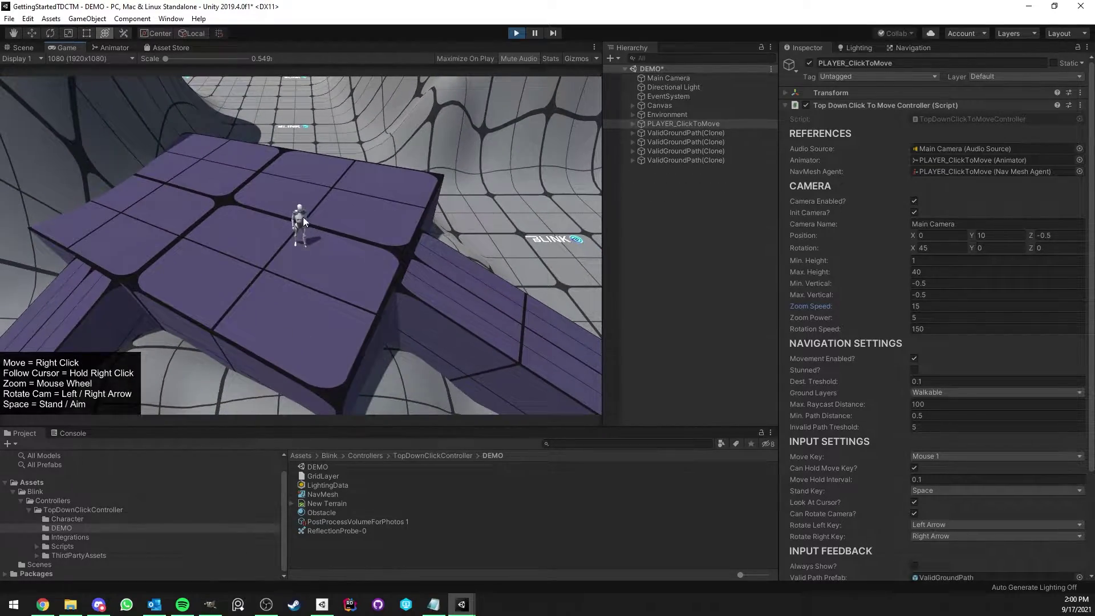
{"action": "scroll", "coordinate": [304, 203], "scroll_direction": "down", "scroll_amount": 5}
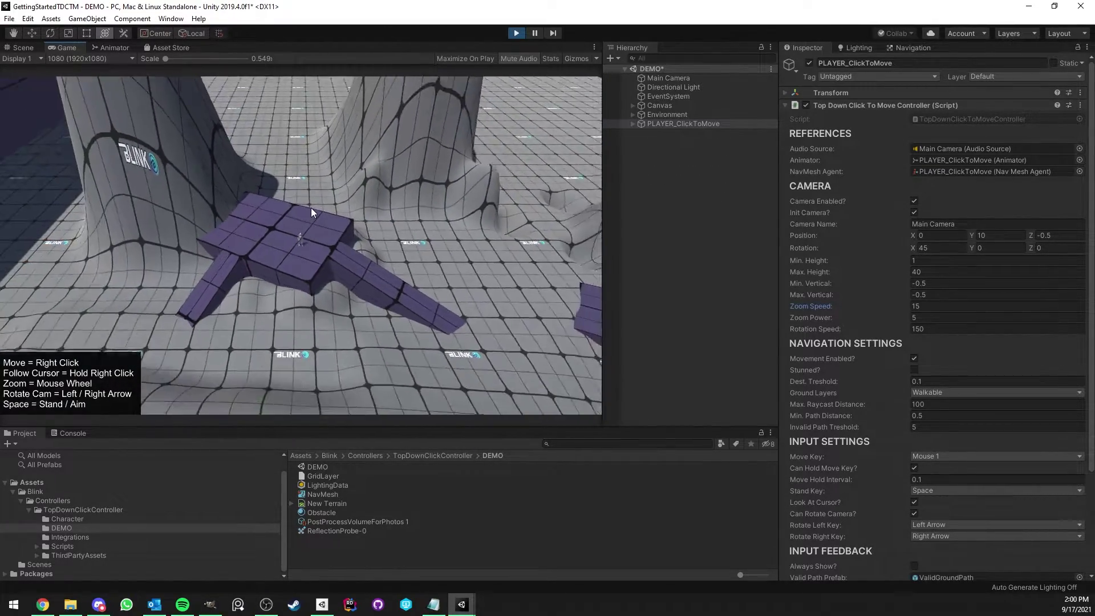
{"action": "scroll", "coordinate": [310, 208], "scroll_direction": "up", "scroll_amount": 5}
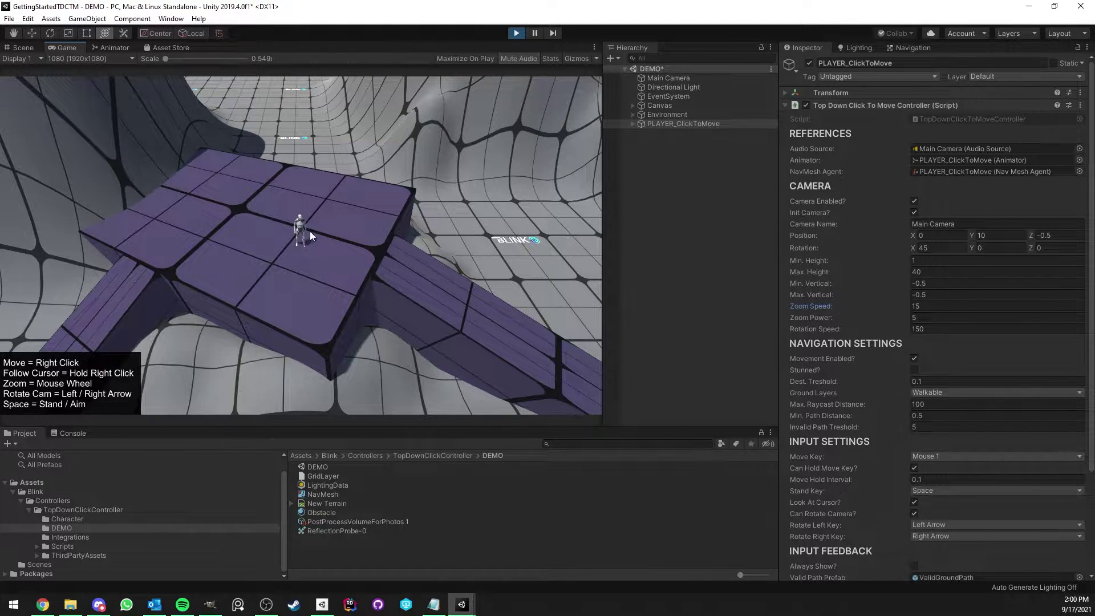
Set the camera's Rotation Speed to 25 and return to the running game to test it
{"action": "left_click", "coordinate": [927, 328]}
{"action": "key", "text": "BackSpace"}
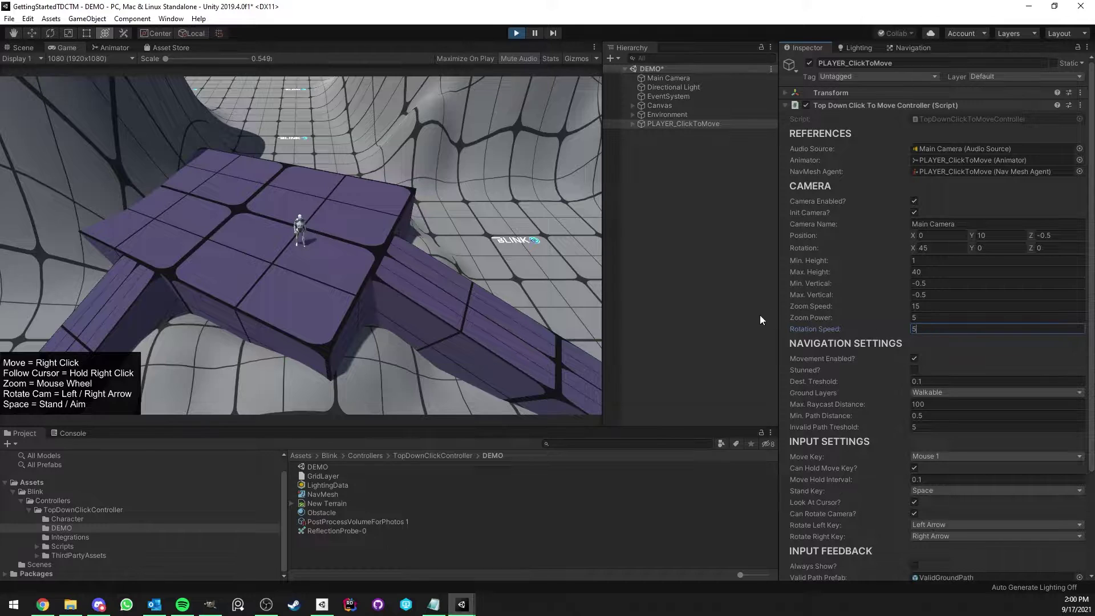
{"action": "type", "text": "25"}
{"action": "right_click", "coordinate": [255, 263]}
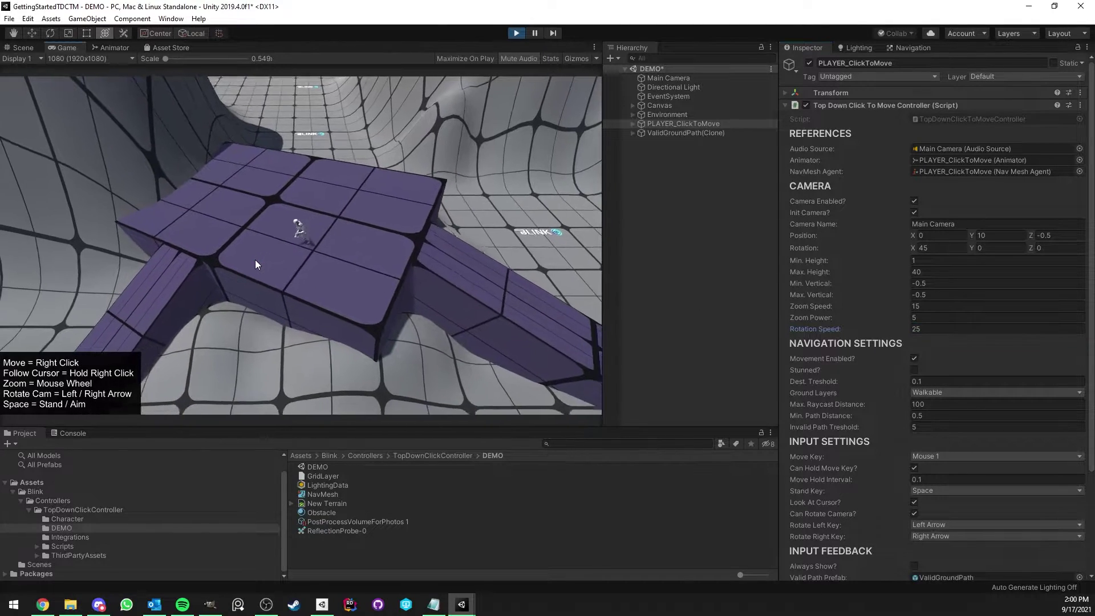
Set the camera's Rotation Speed to 150 and rotate the camera in both directions around the character
{"action": "left_click", "coordinate": [953, 330]}
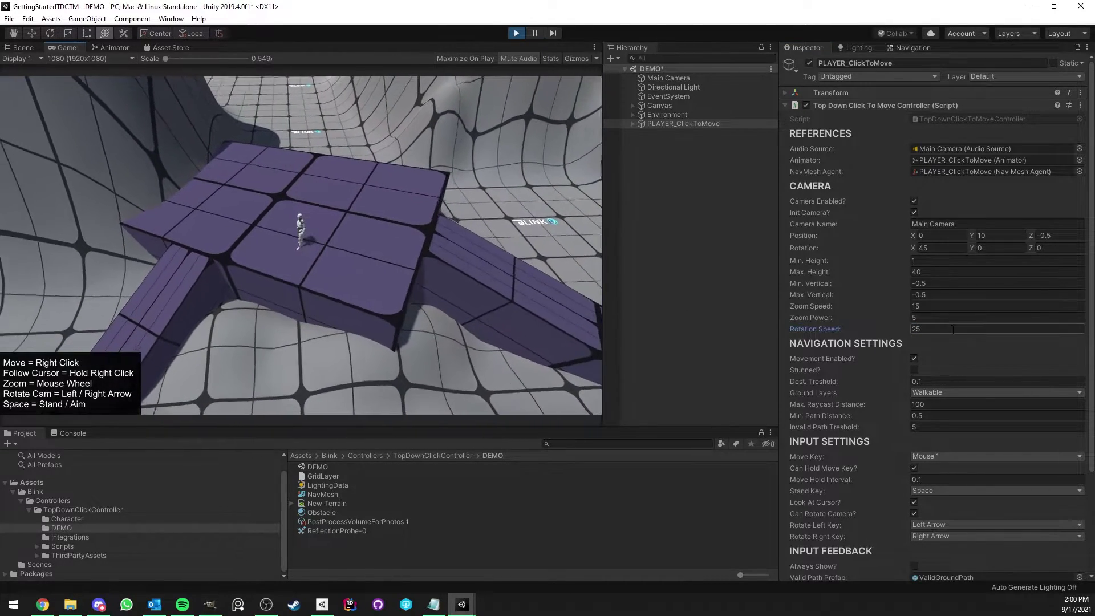
{"action": "type", "text": "150"}
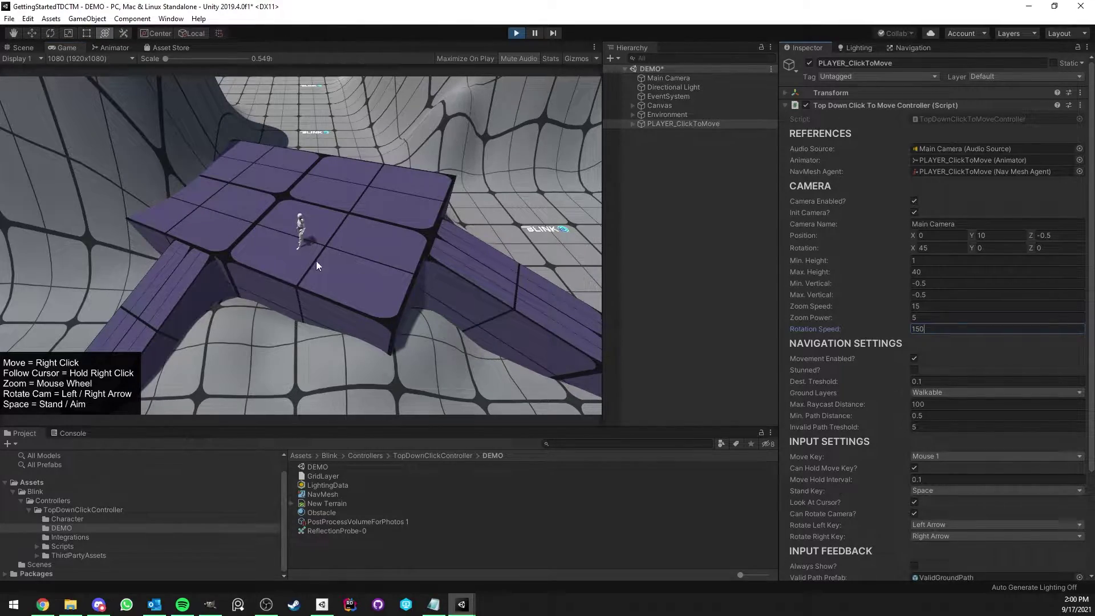
{"action": "right_click", "coordinate": [338, 259]}
{"action": "key", "text": "Left"}
{"action": "key", "text": "Right"}
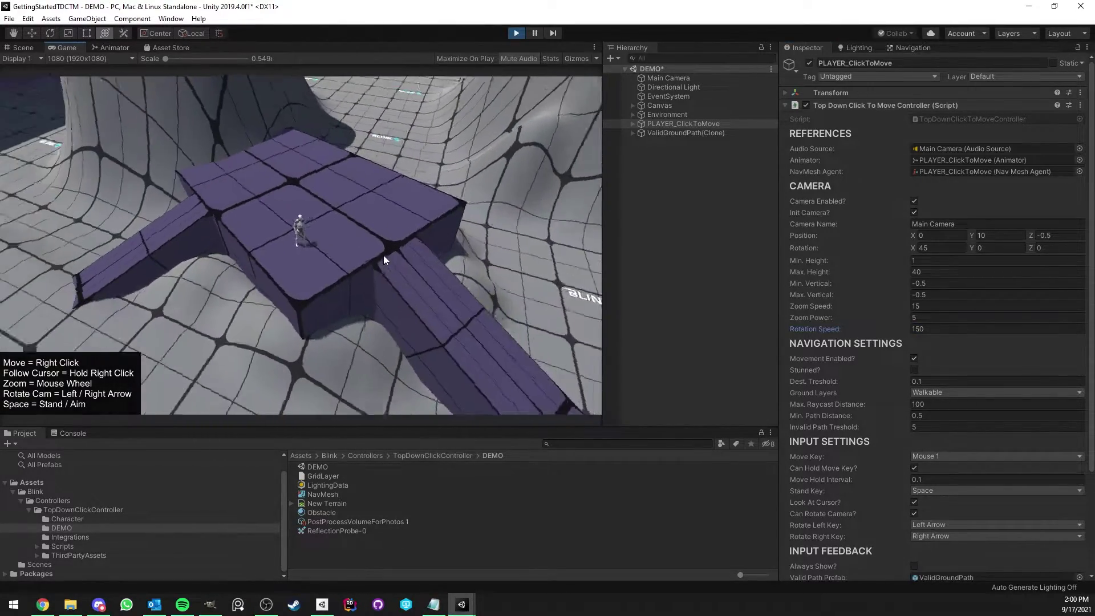